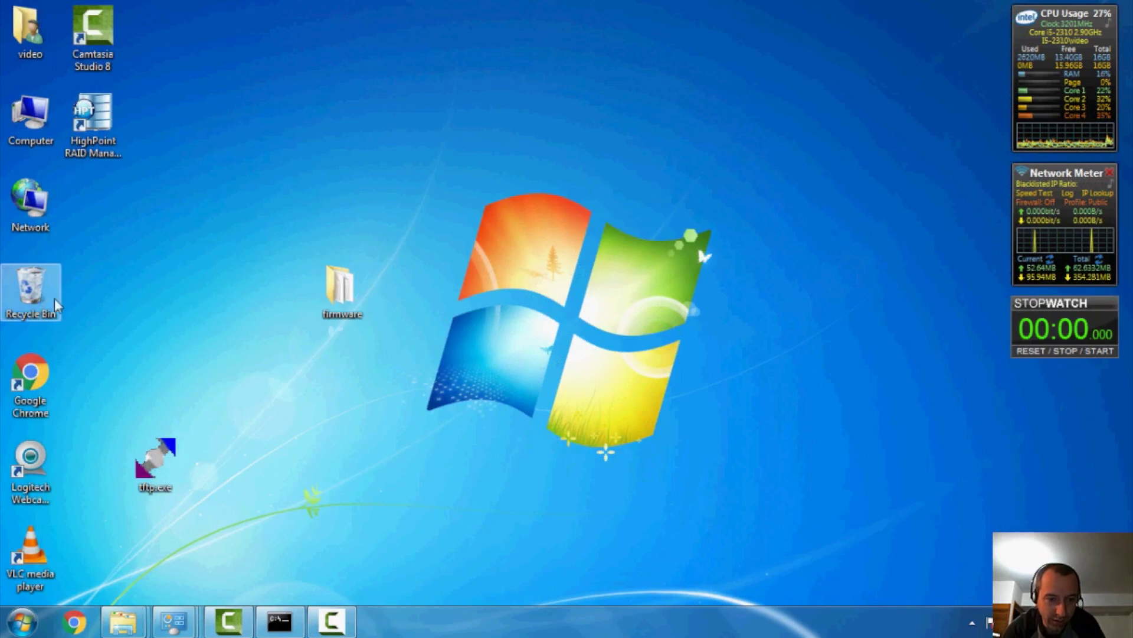
Open Chrome and load the router page at 192.168.1.1.
left_click(77, 623)
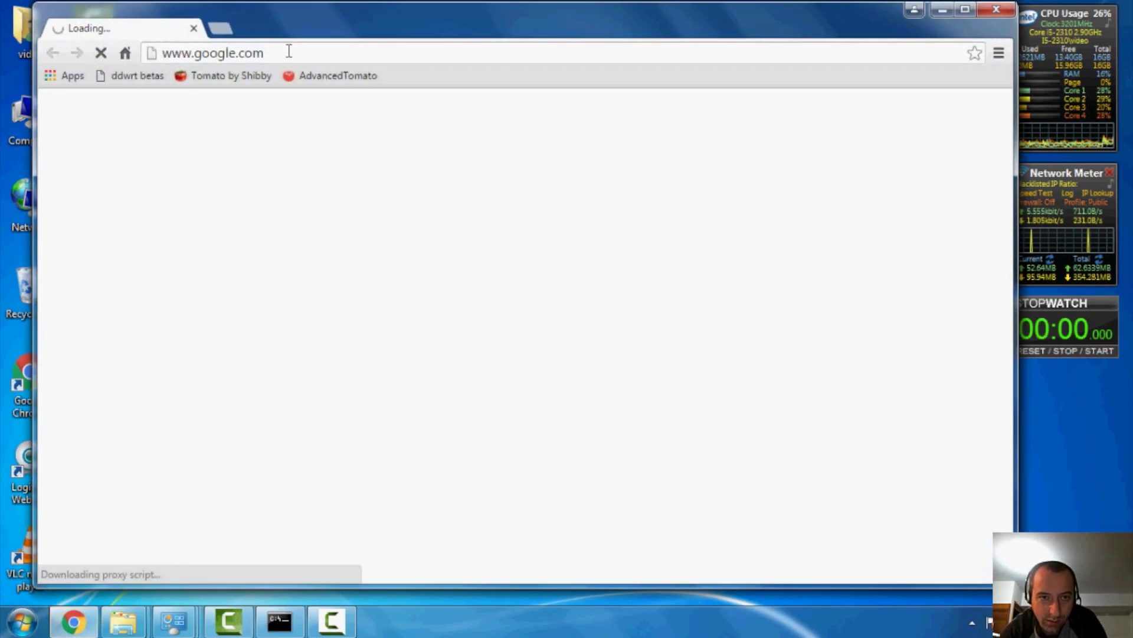
left_click(289, 52)
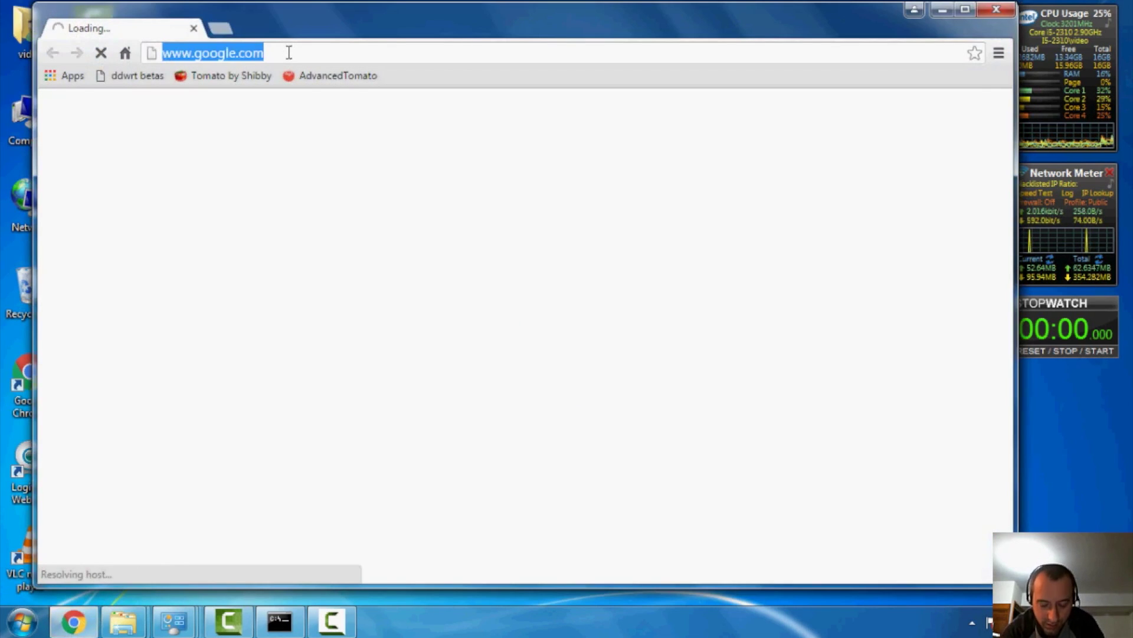
type("192.168")
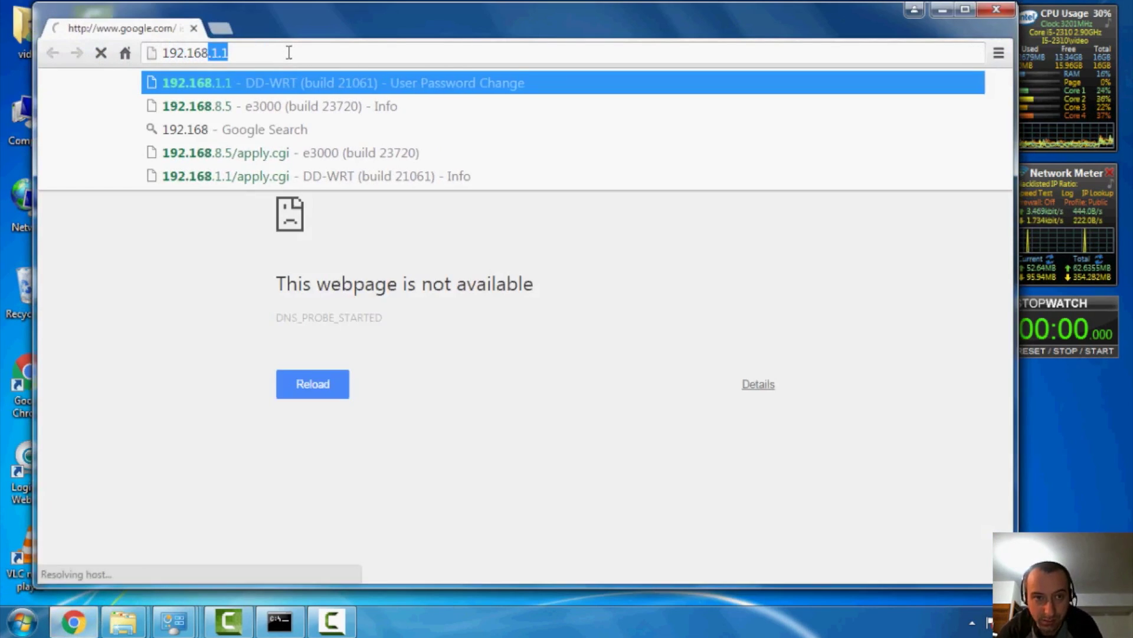
type(".1.1")
key("Return")
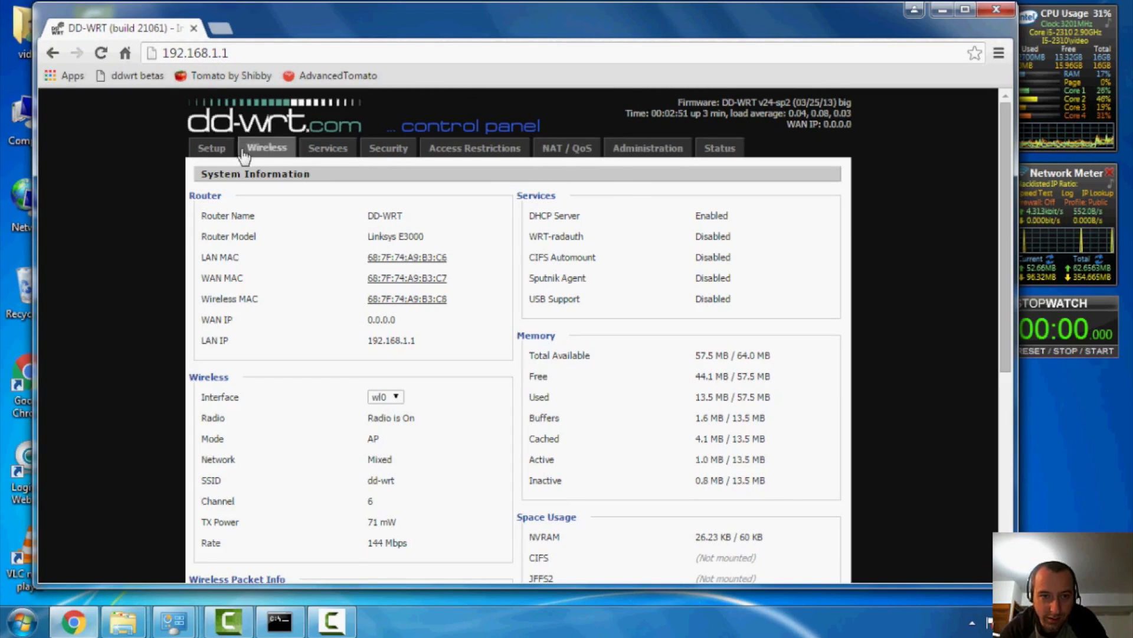
Open the Setup tab and log in with the admin username and the router password.
left_click(219, 149)
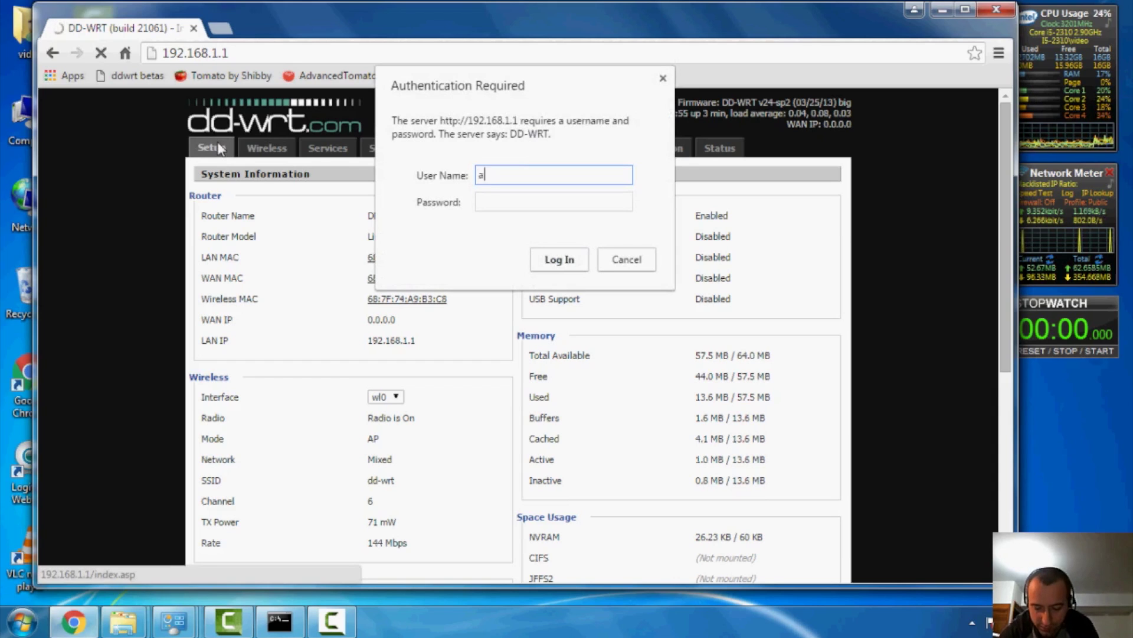
key("Tab")
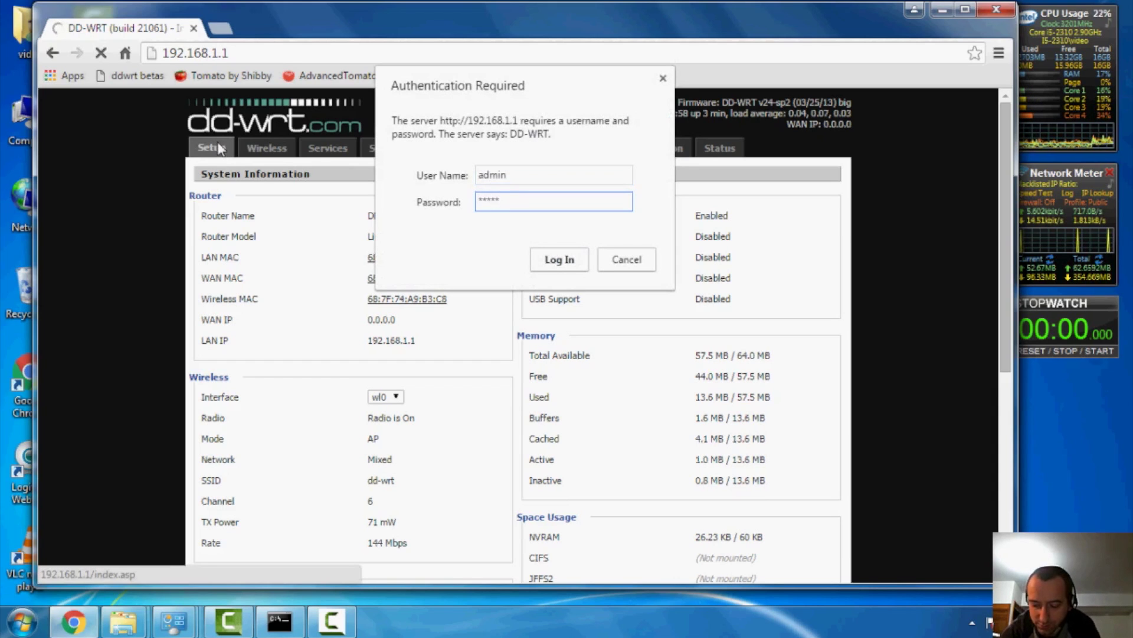
key("Return")
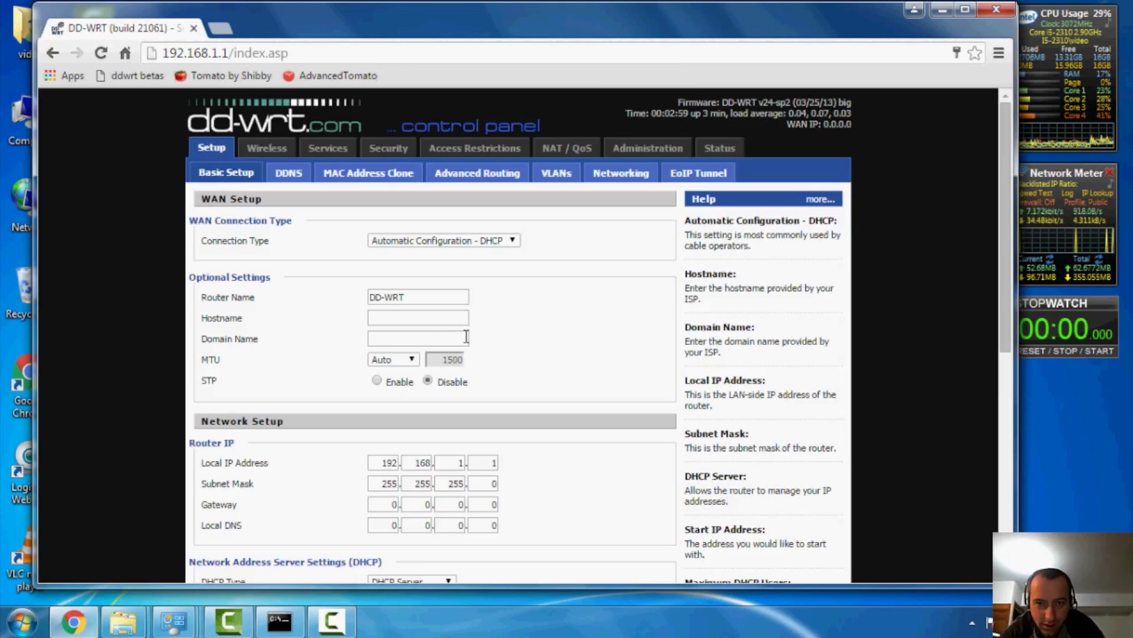
Set the WAN connection type to Disabled and rename the router to e3000.
scroll(1006, 152, "down", 1)
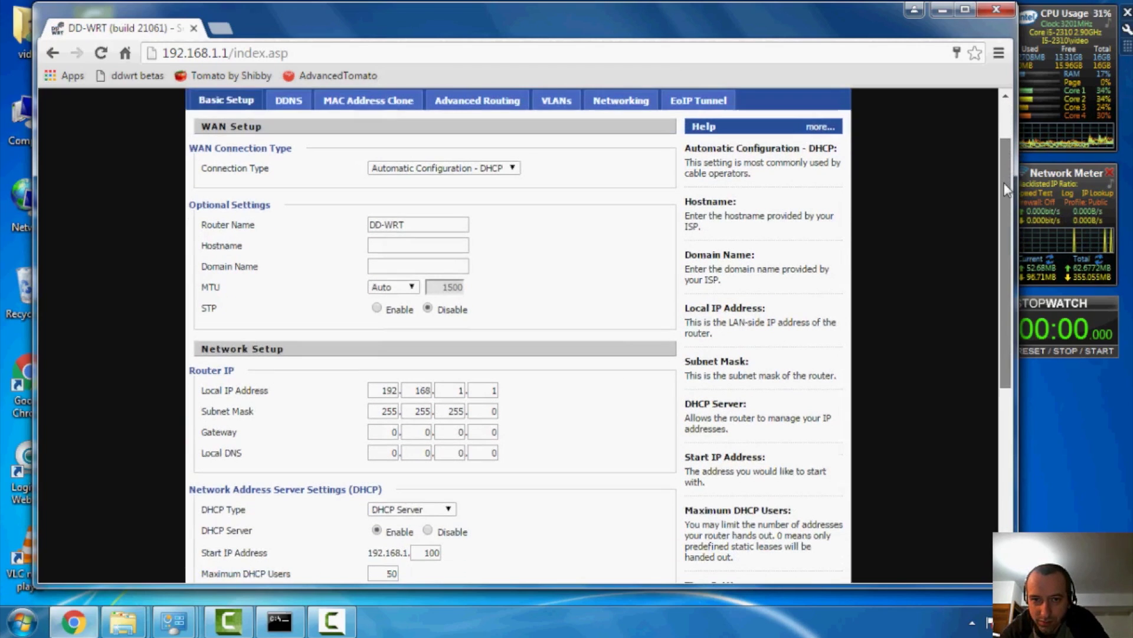
left_click(513, 169)
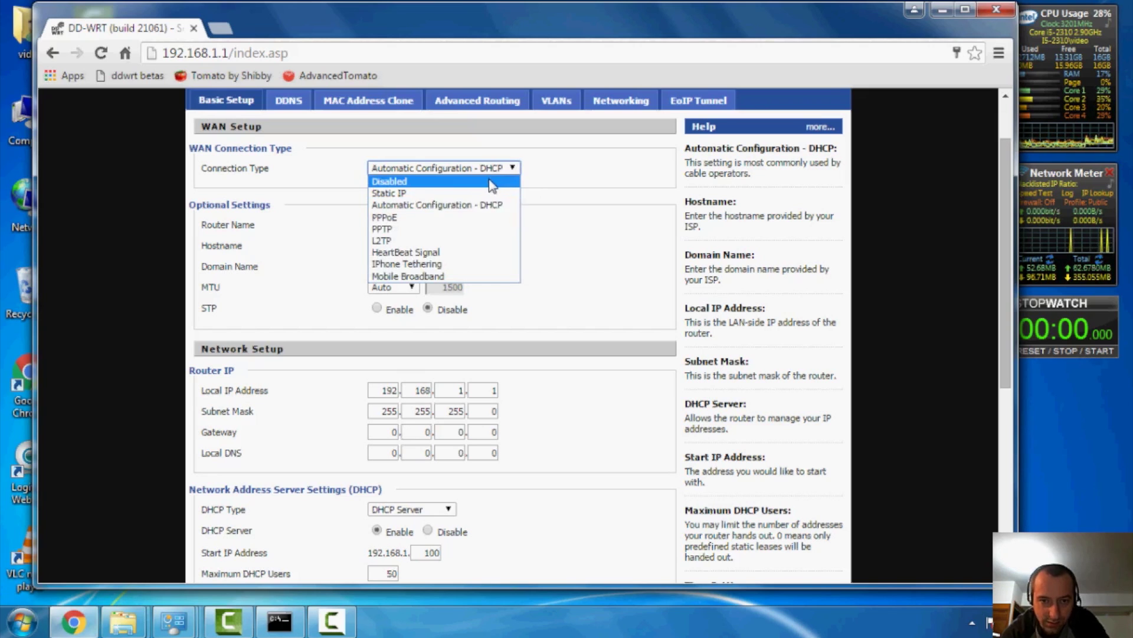
left_click(489, 180)
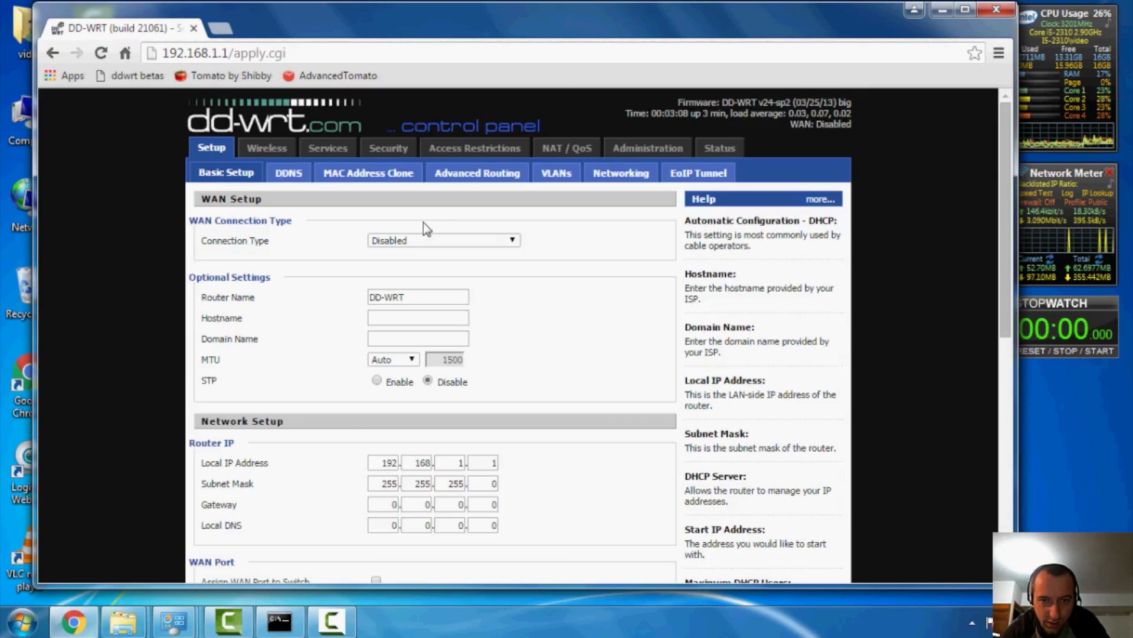
left_click(401, 295)
key("ctrl+a")
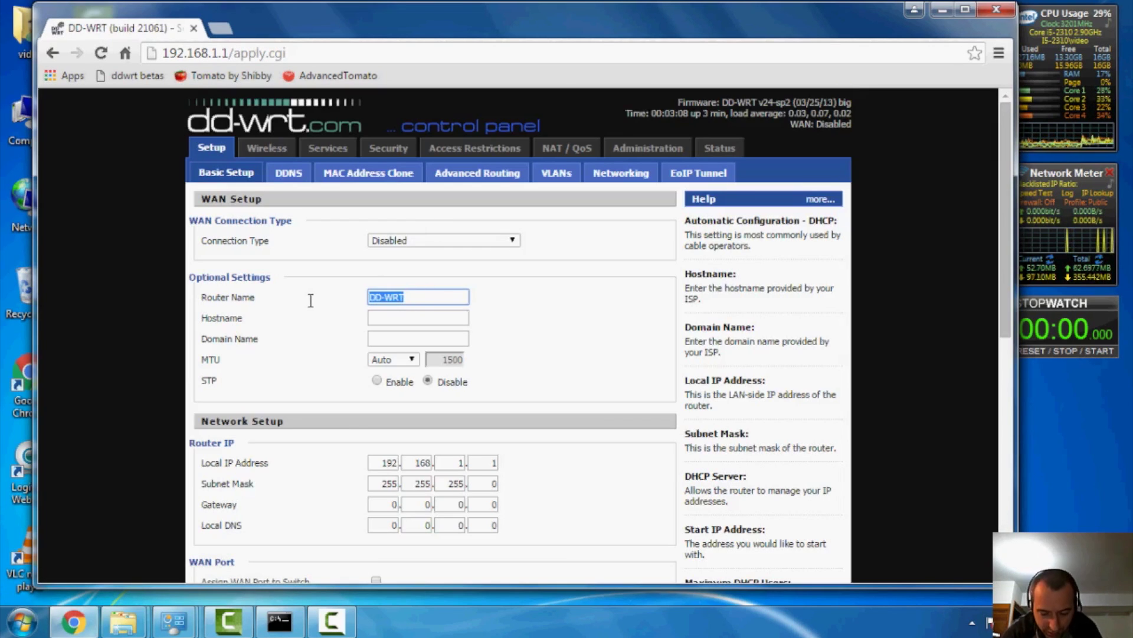
type("e3000")
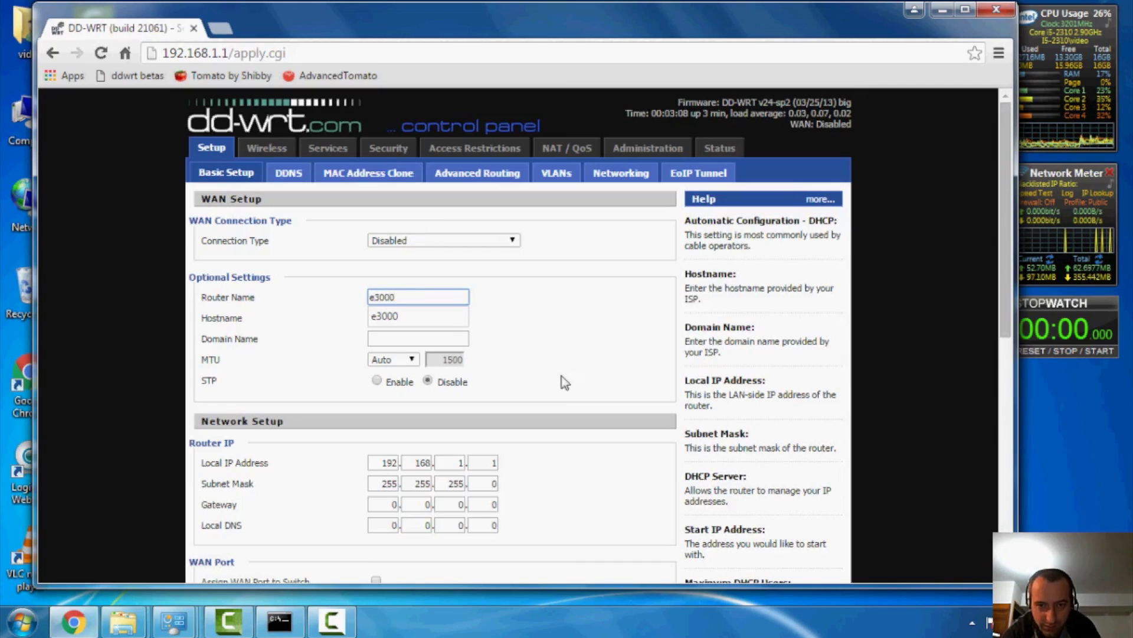
left_click(575, 375)
Change the local IP's third octet to 8 and set the gateway to 192.168.8.1.
left_click(462, 463)
key("BackSpace")
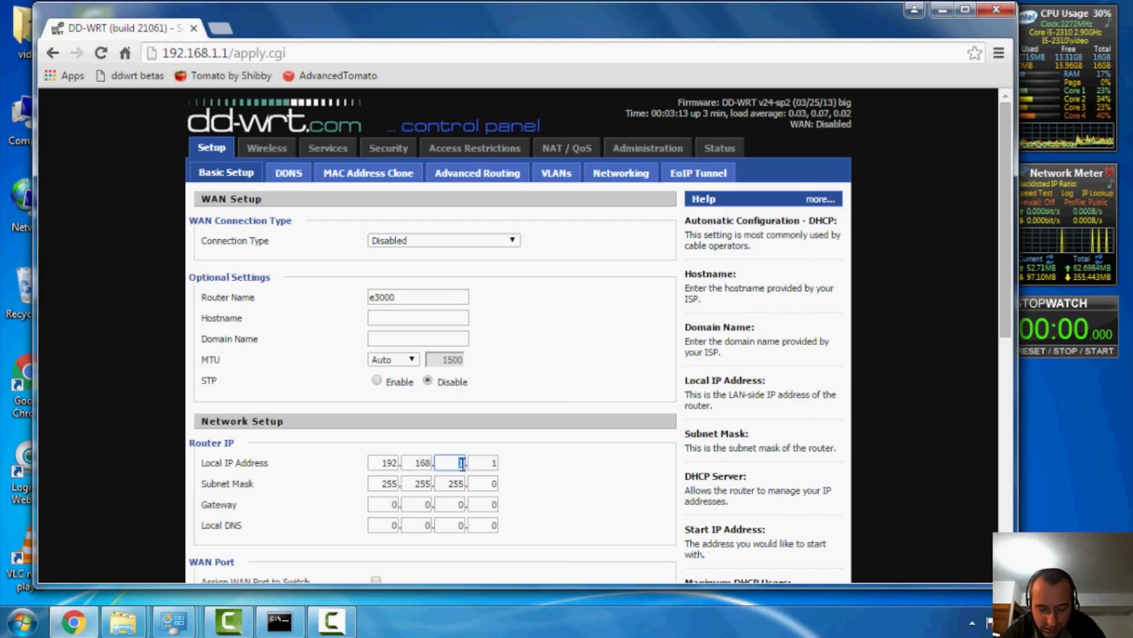
type("8")
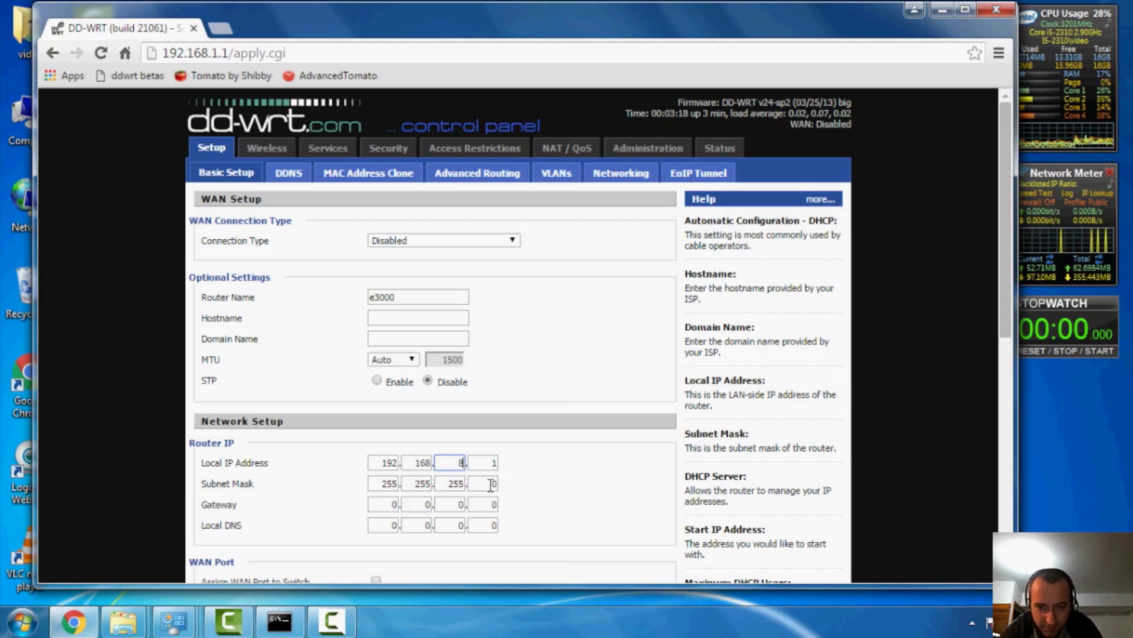
double_click(394, 506)
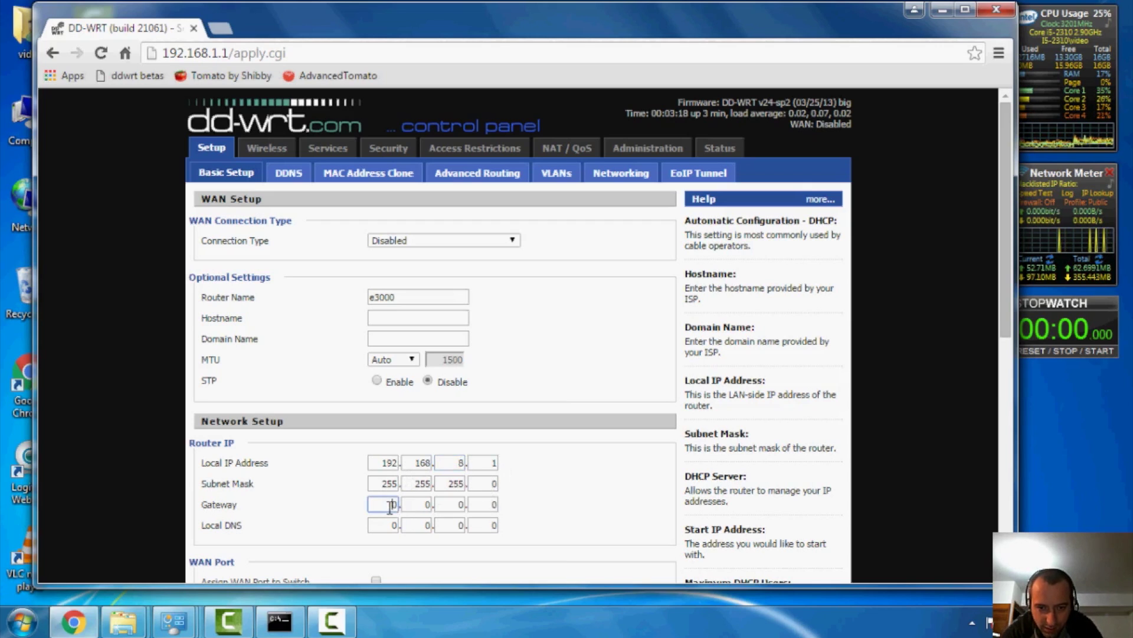
type("192")
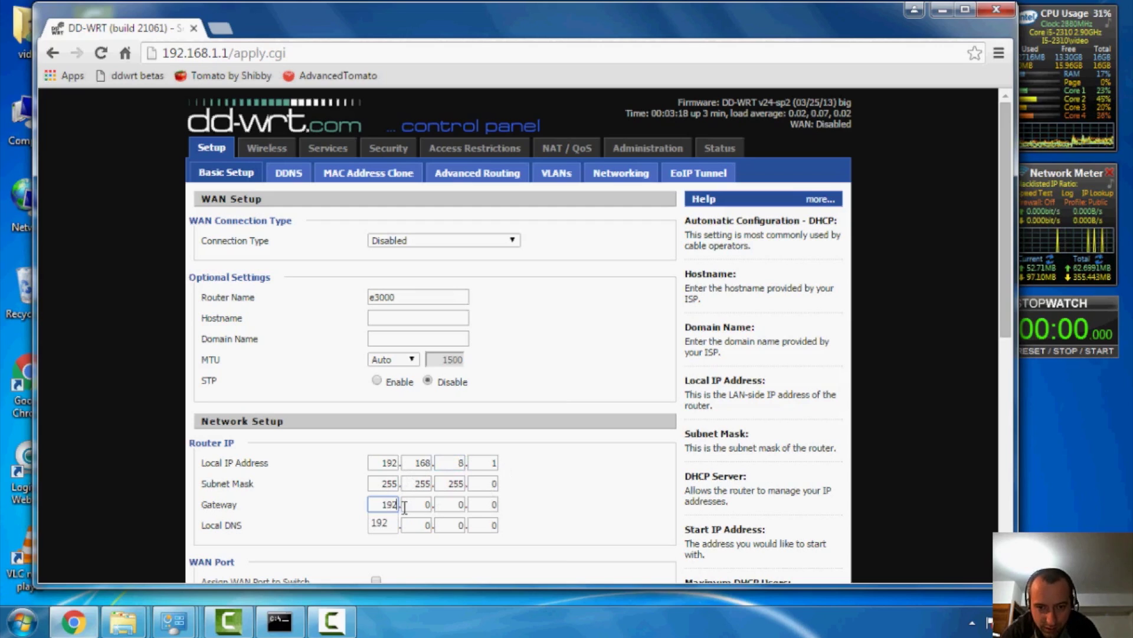
double_click(405, 505)
type("168")
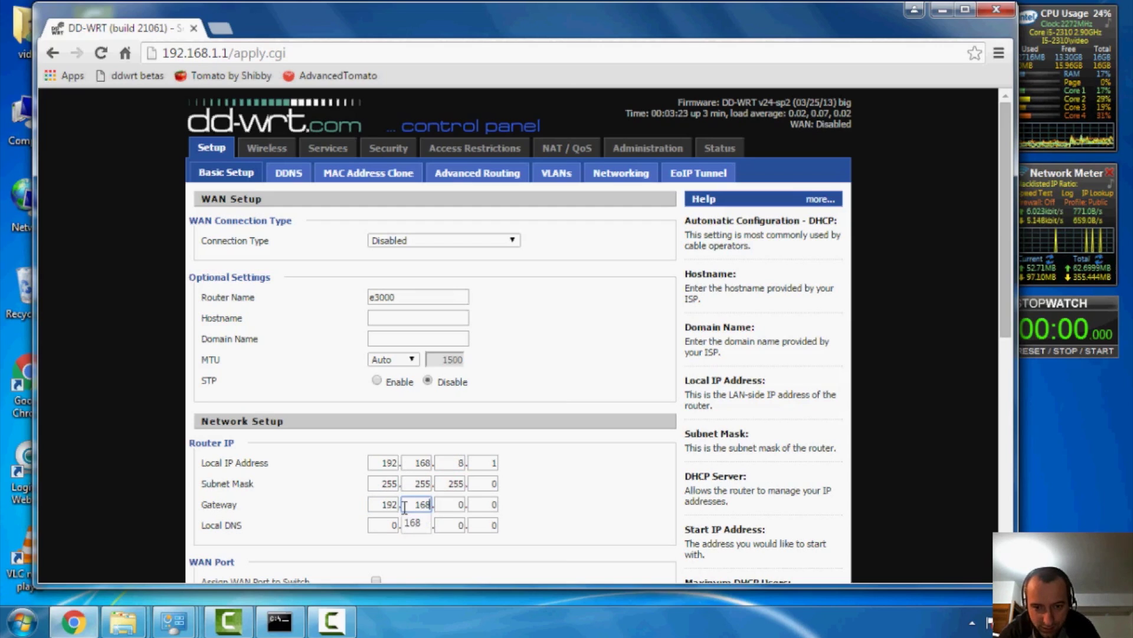
key("Tab")
type("8")
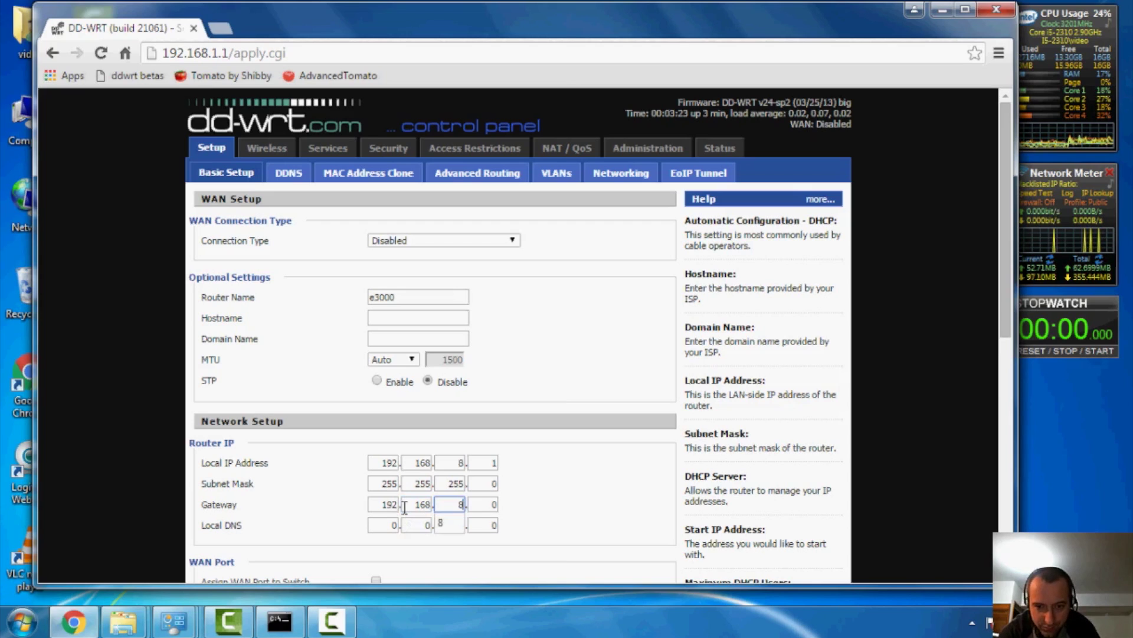
key("Tab")
type("1")
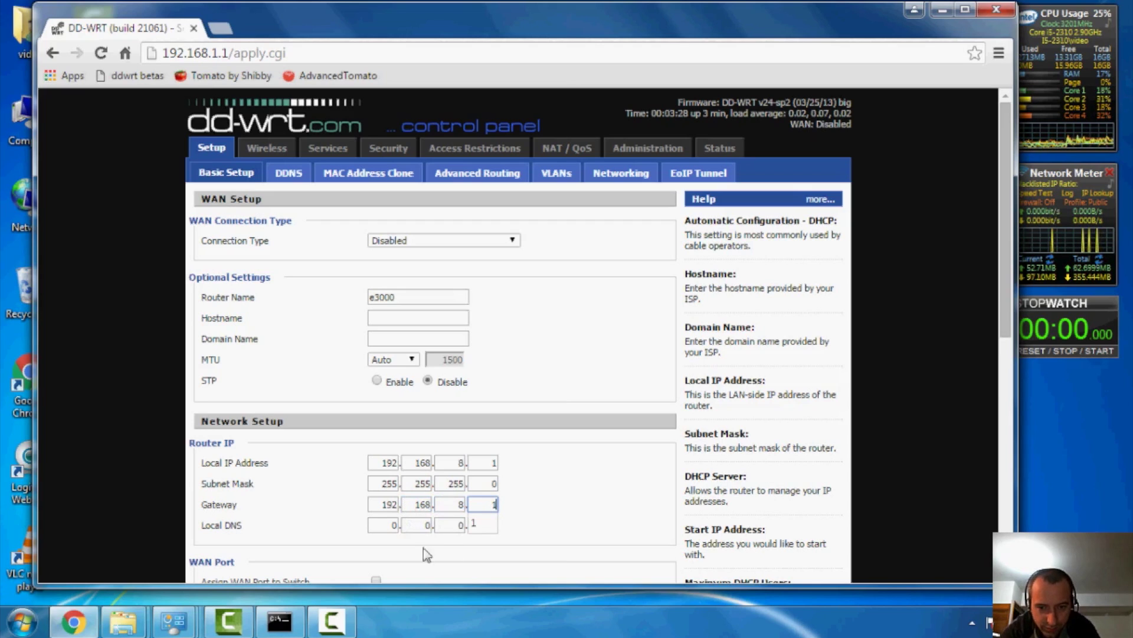
Set the Local DNS to 192.168.8.1.
left_click(387, 526)
double_click(388, 526)
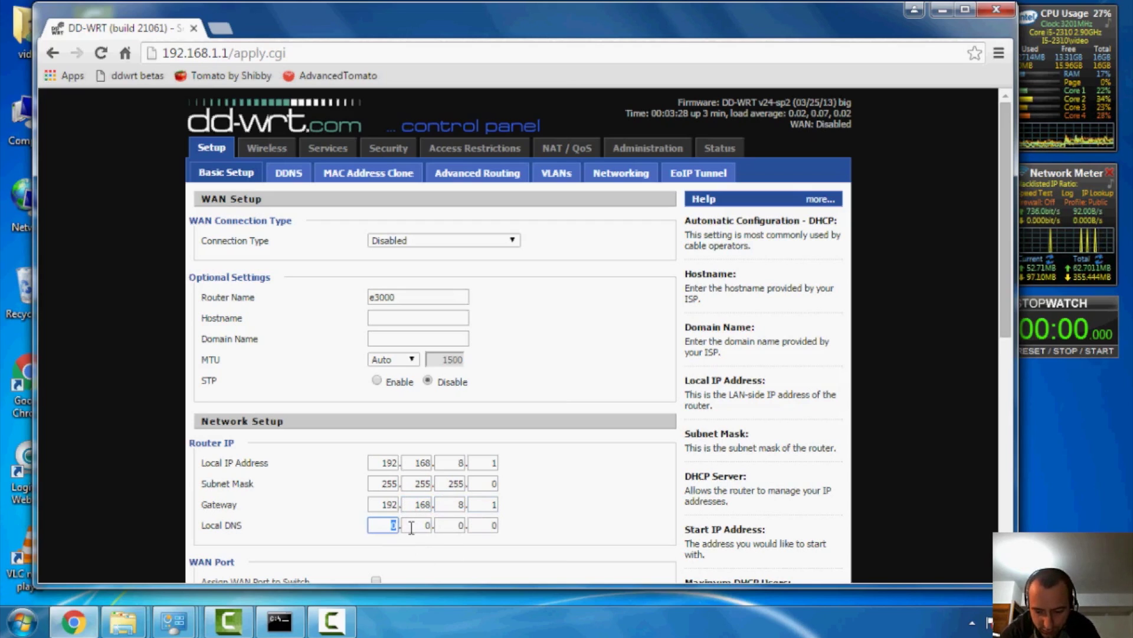
type("192")
double_click(411, 525)
type("168")
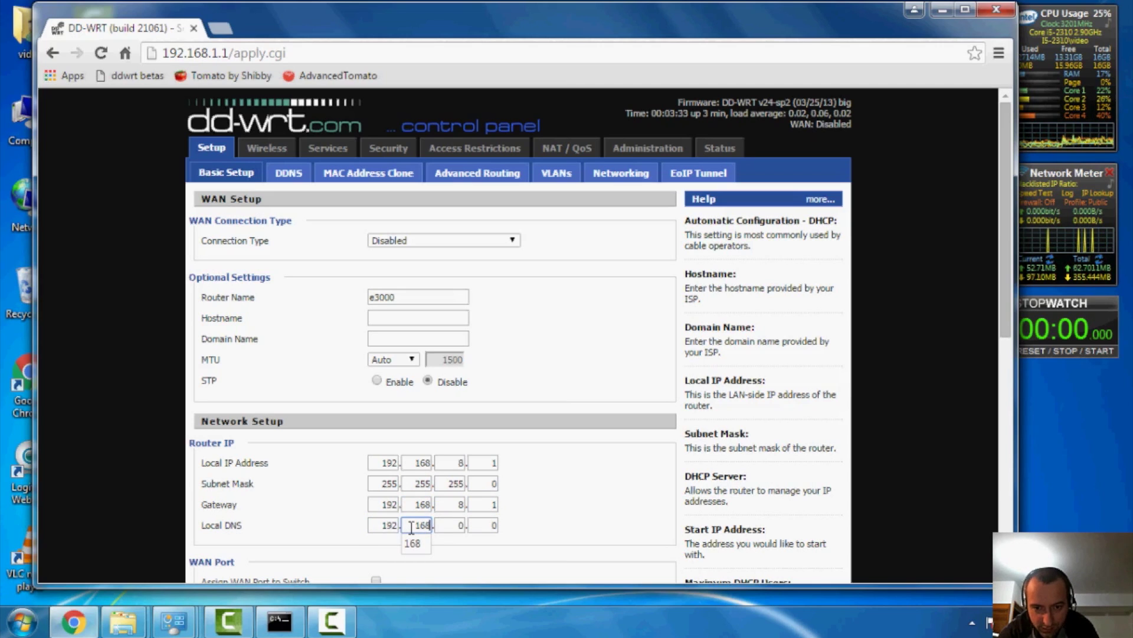
key("Tab")
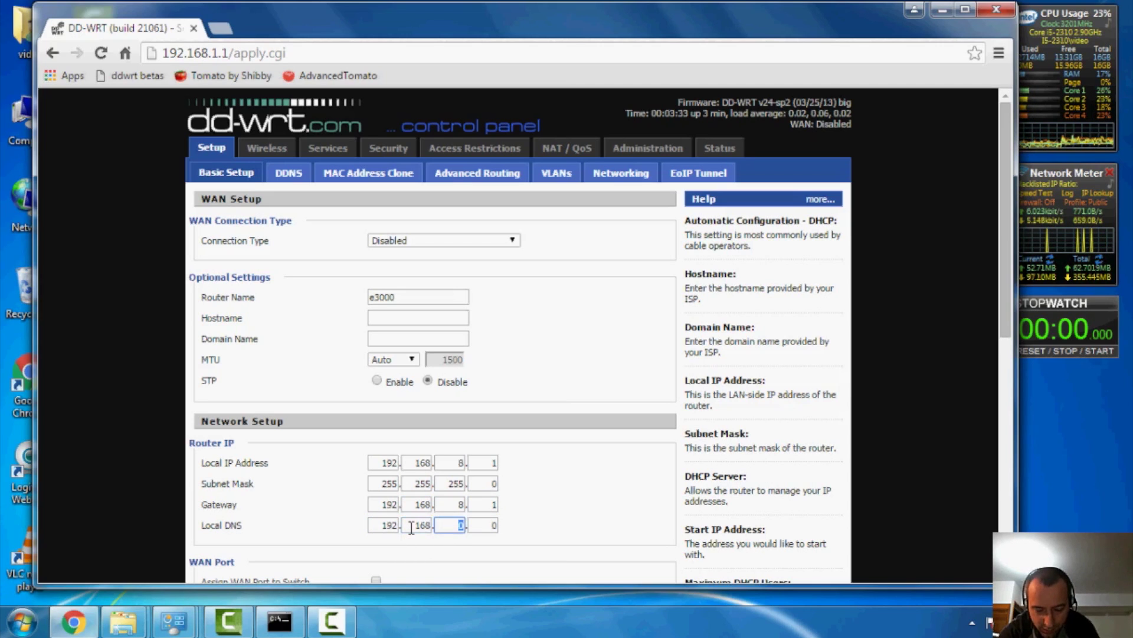
type("8")
key("Tab")
type("1")
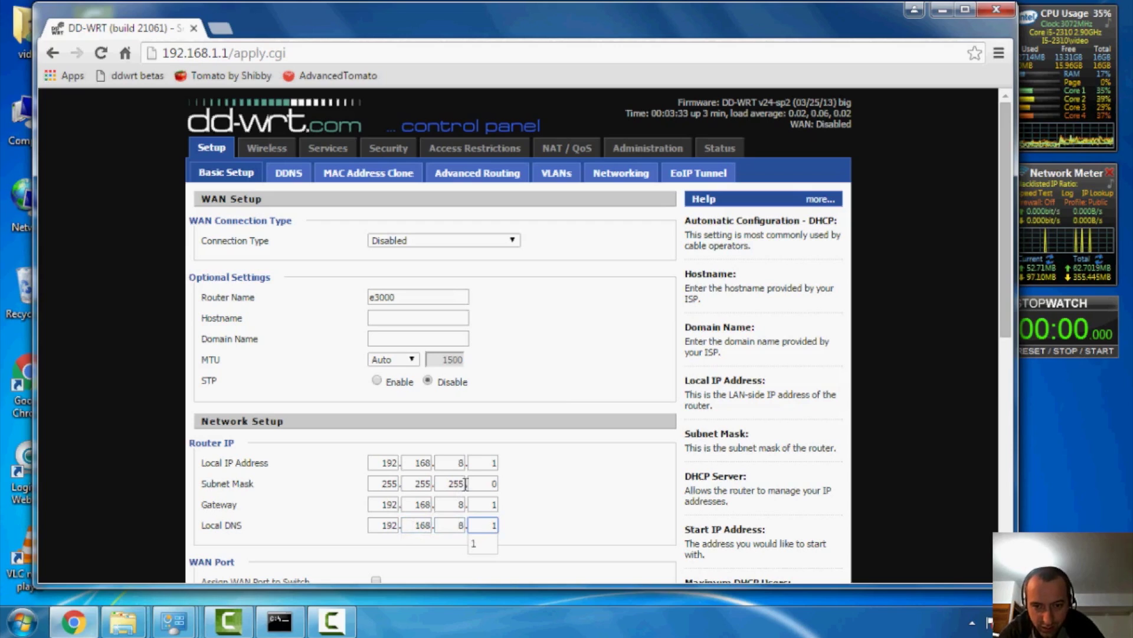
double_click(489, 461)
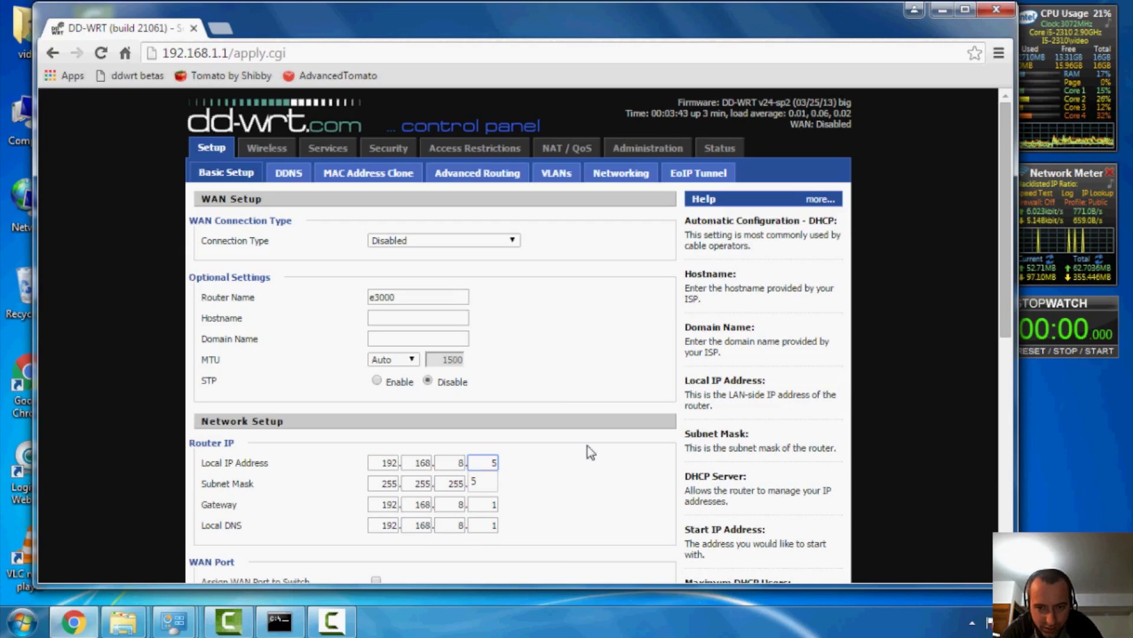
Change the local IP's last octet to 5, making it 192.168.8.5.
type("5")
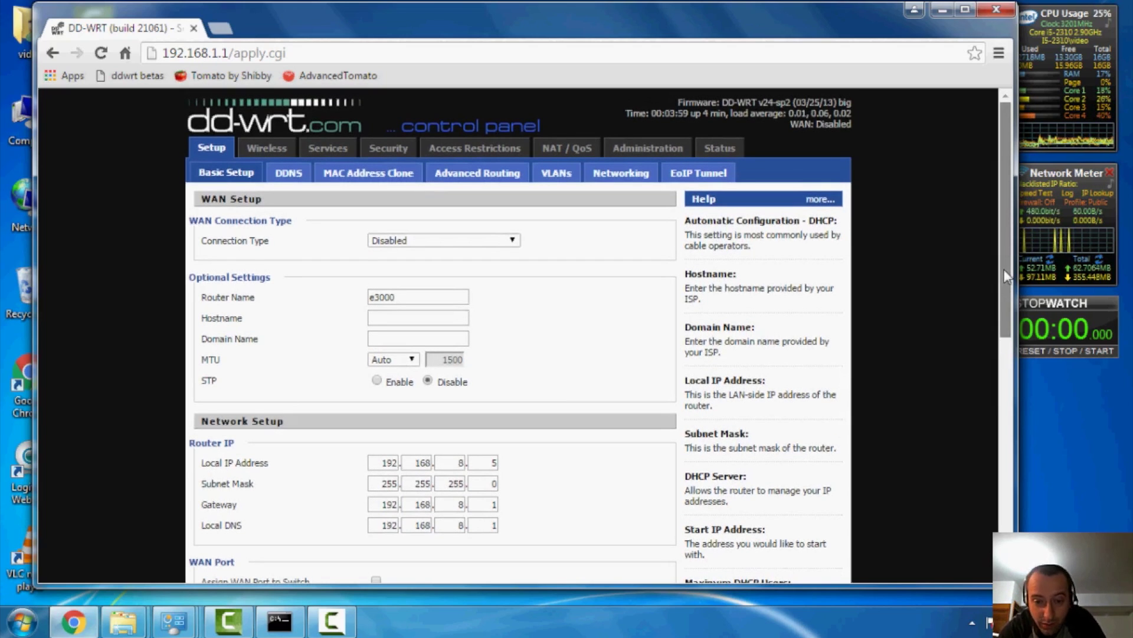
left_click_drag(1007, 275, 1009, 353)
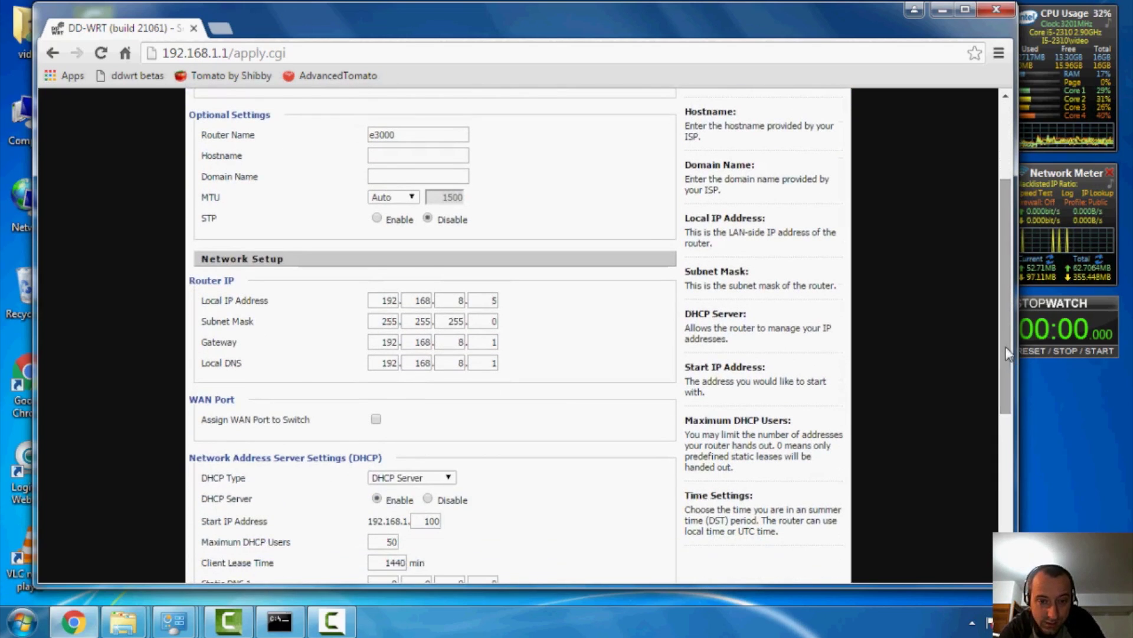
Turn off the router's DHCP server.
scroll(1007, 289, "down", 1)
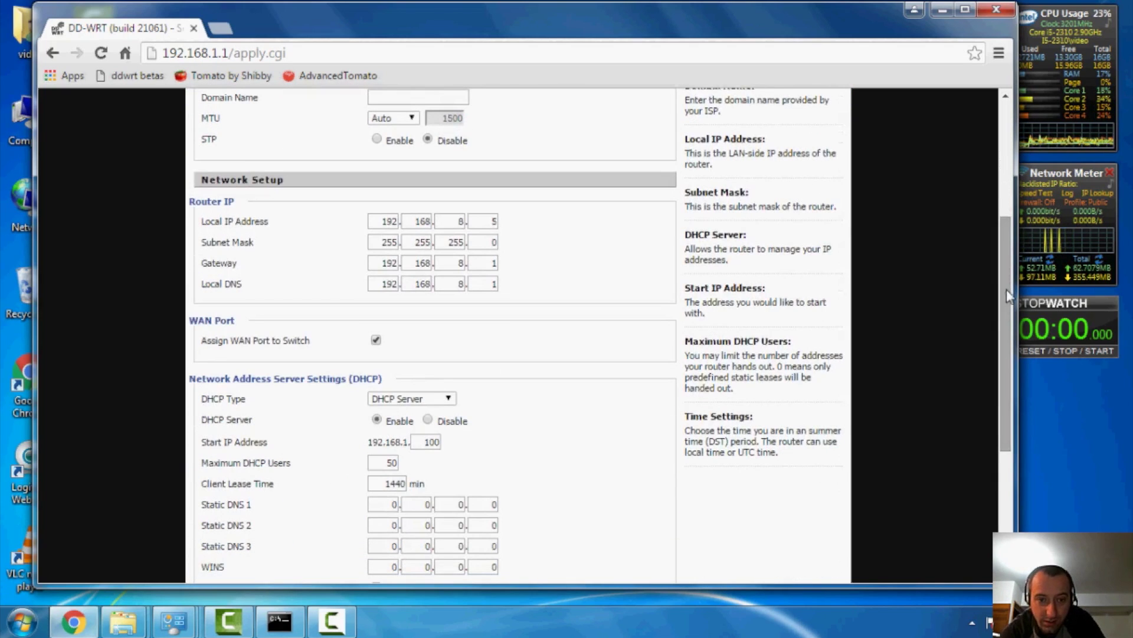
left_click(445, 399)
left_click(446, 401)
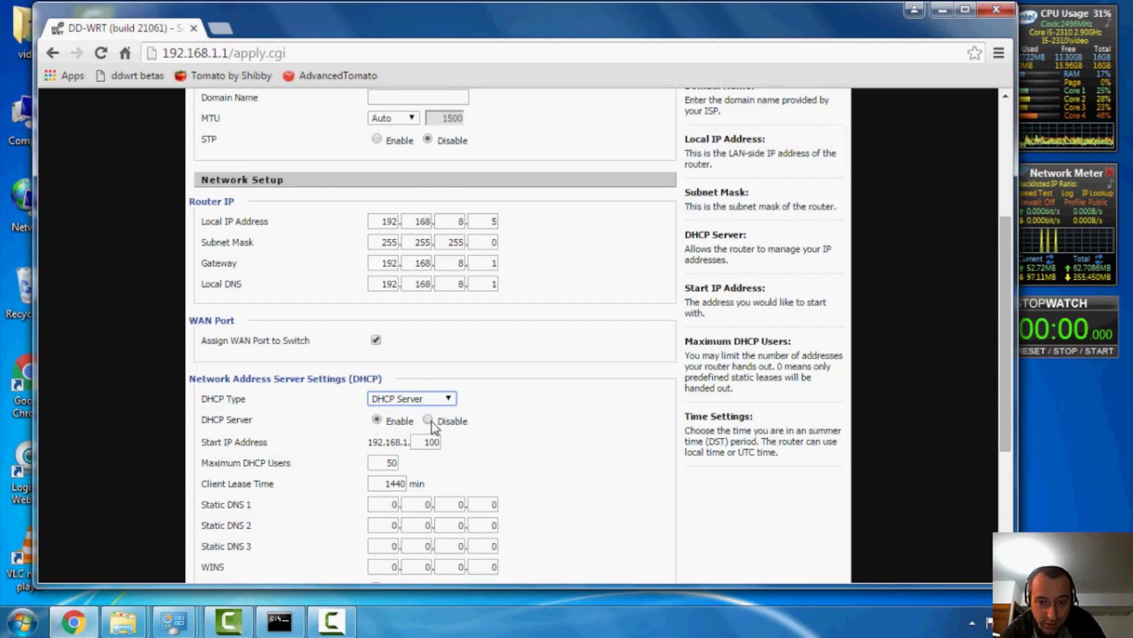
left_click(429, 420)
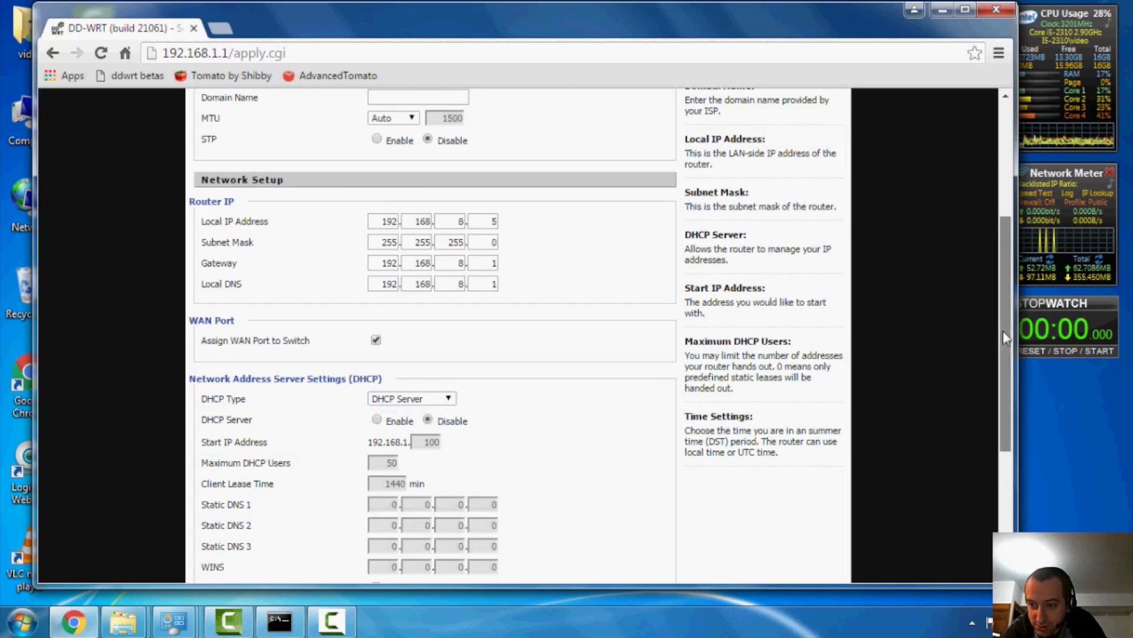
left_click_drag(1004, 331, 1016, 448)
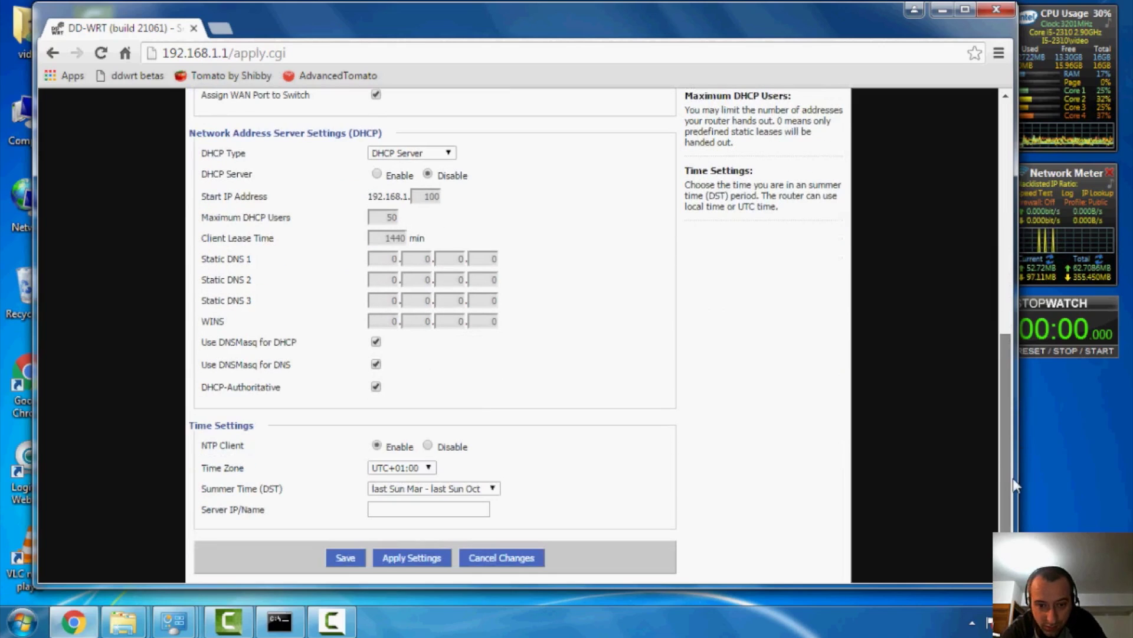
Set the time zone to UTC-05:00 and save the basic setup.
left_click(413, 467)
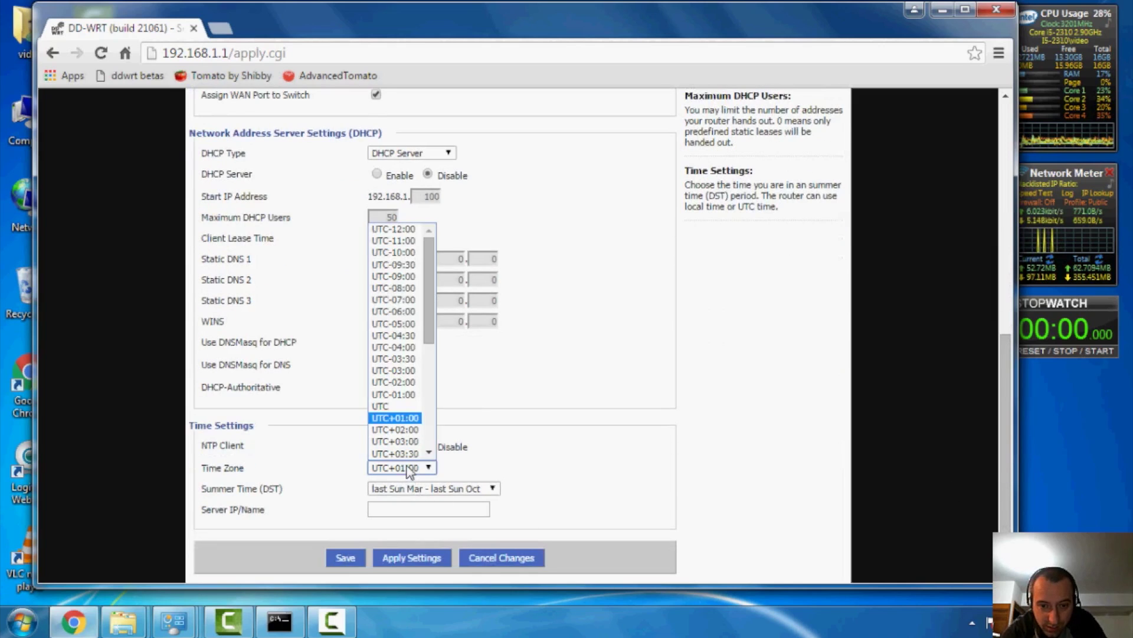
left_click(410, 323)
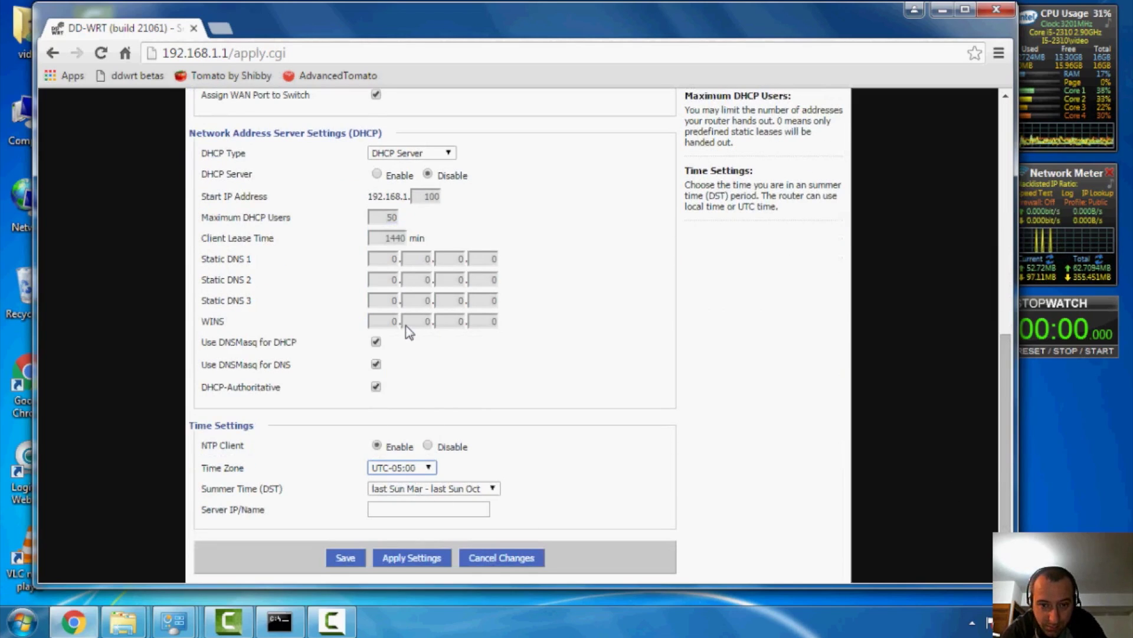
left_click(345, 558)
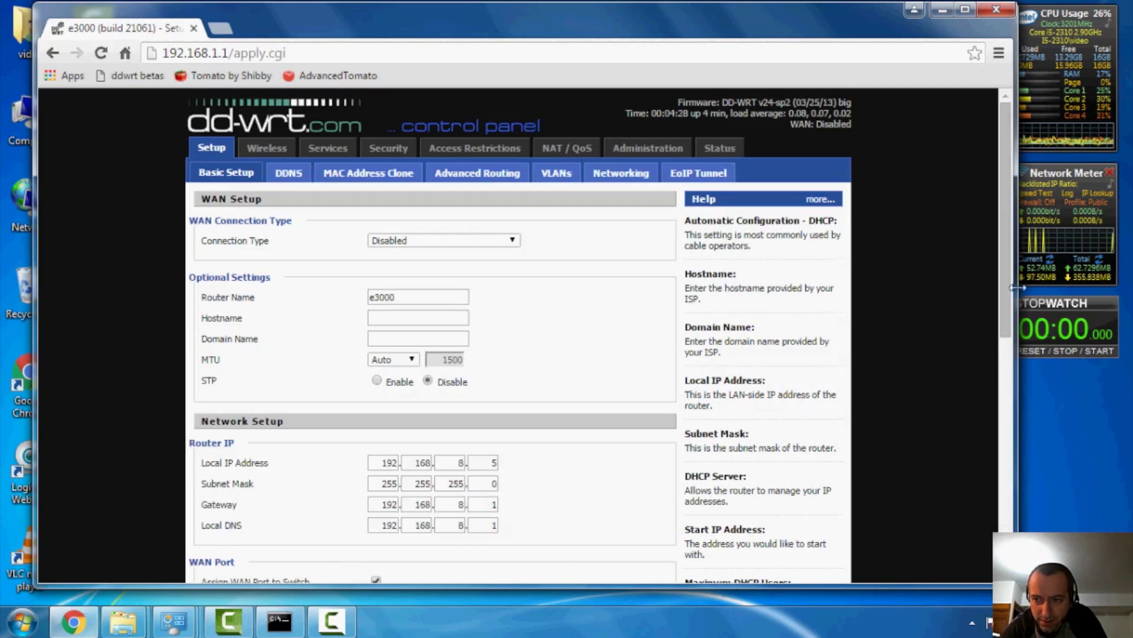
left_click_drag(1007, 303, 1008, 306)
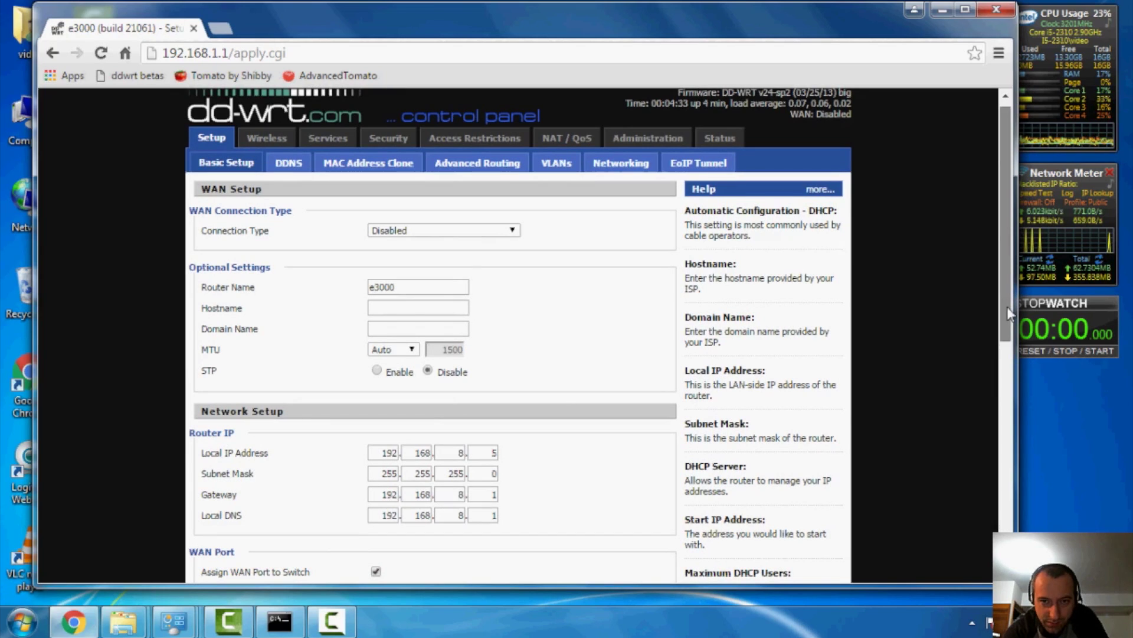
left_click_drag(1007, 306, 1007, 533)
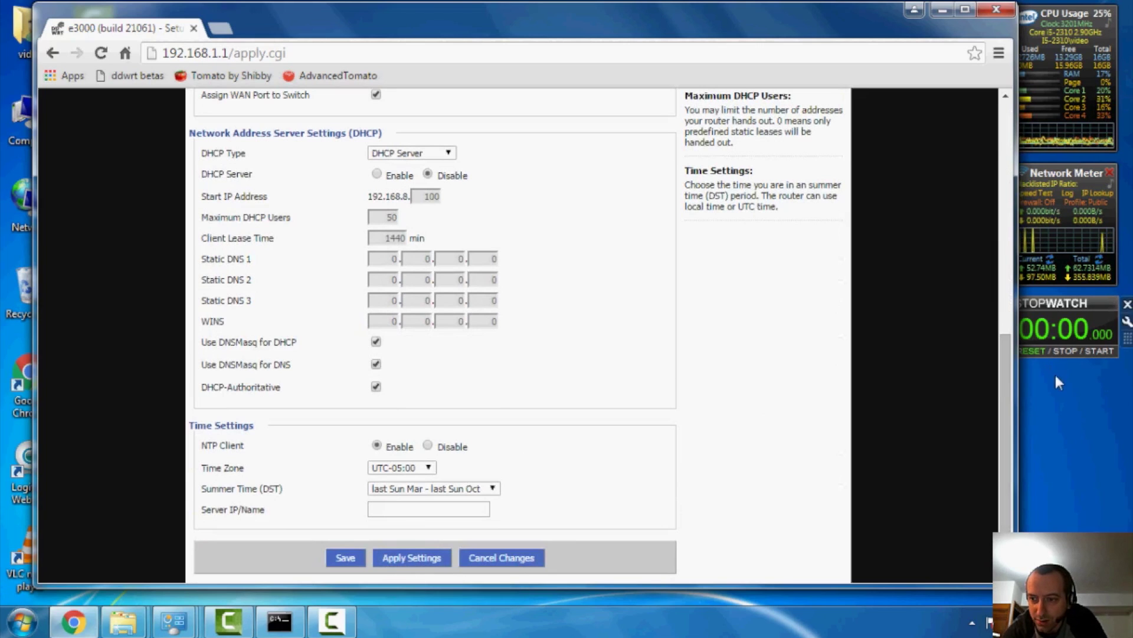
left_click_drag(1008, 394, 1005, 137)
On the Security page, set SPI Firewall to Disable and save.
left_click(399, 149)
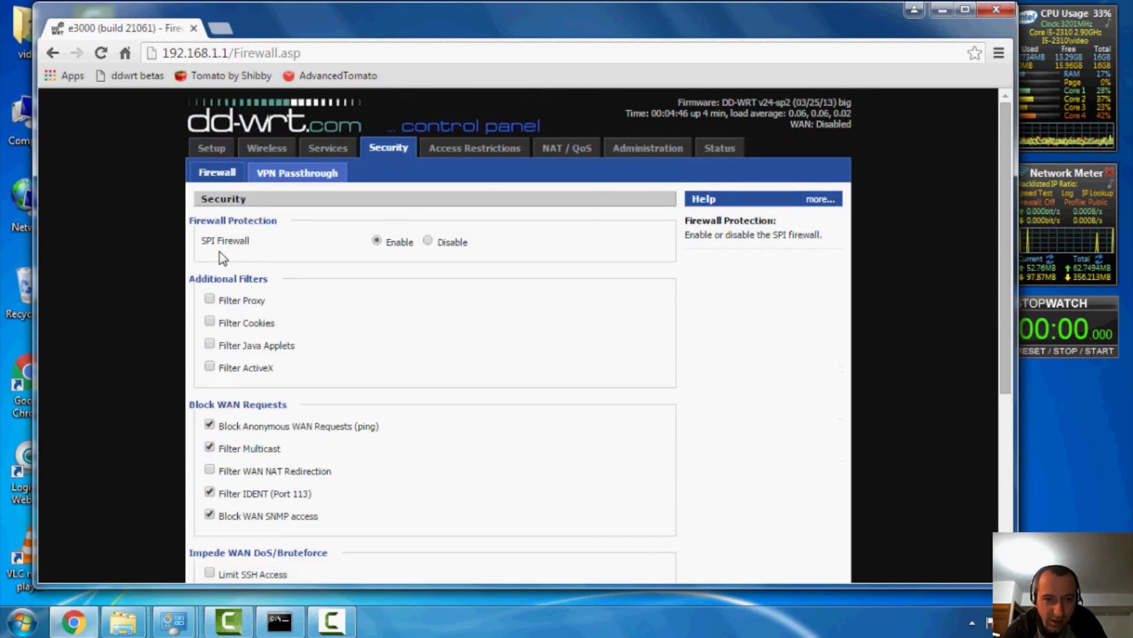
left_click(427, 242)
scroll(399, 530, "down", 5)
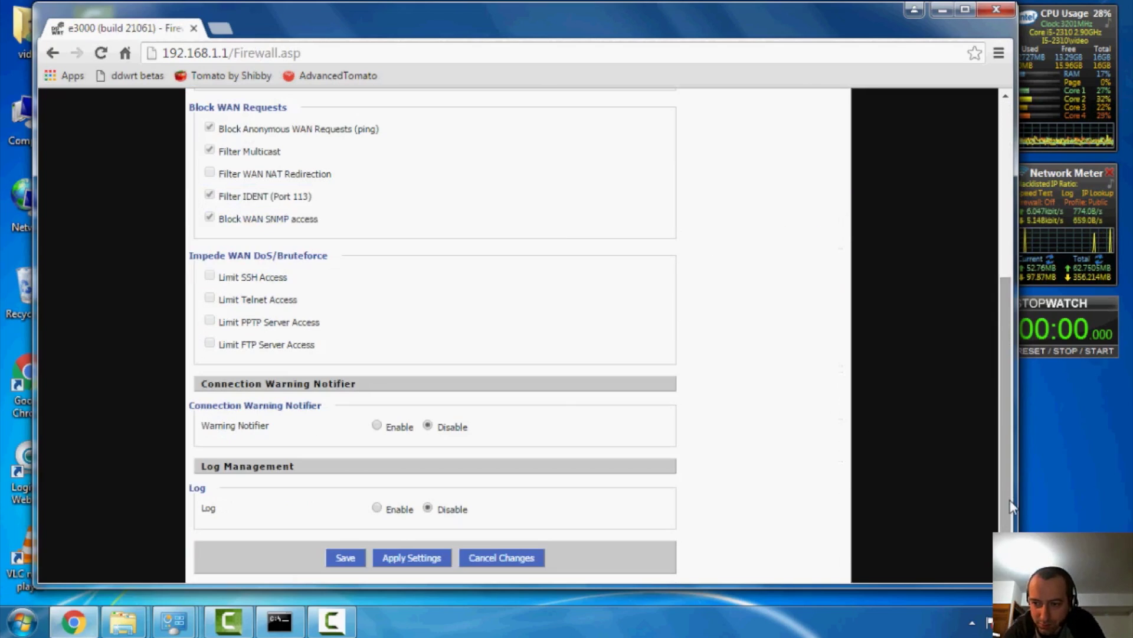
left_click(345, 557)
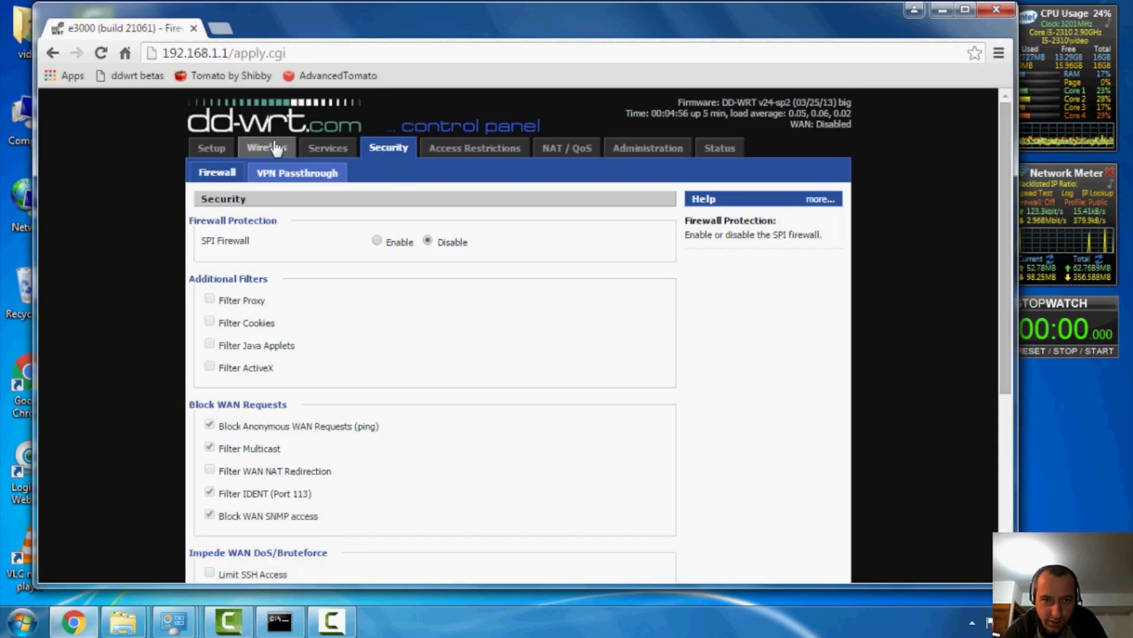
Disable the 2.4 GHz network and make 5 GHz a Client Bridge to Tomato5Ghz.
left_click(267, 149)
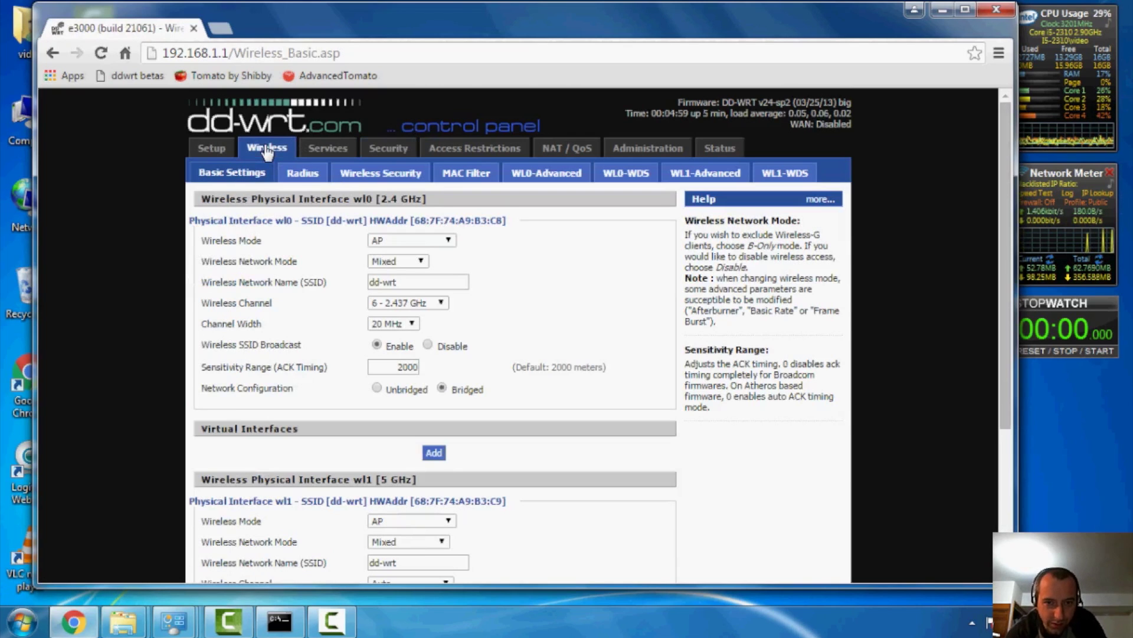
left_click(421, 263)
left_click(411, 277)
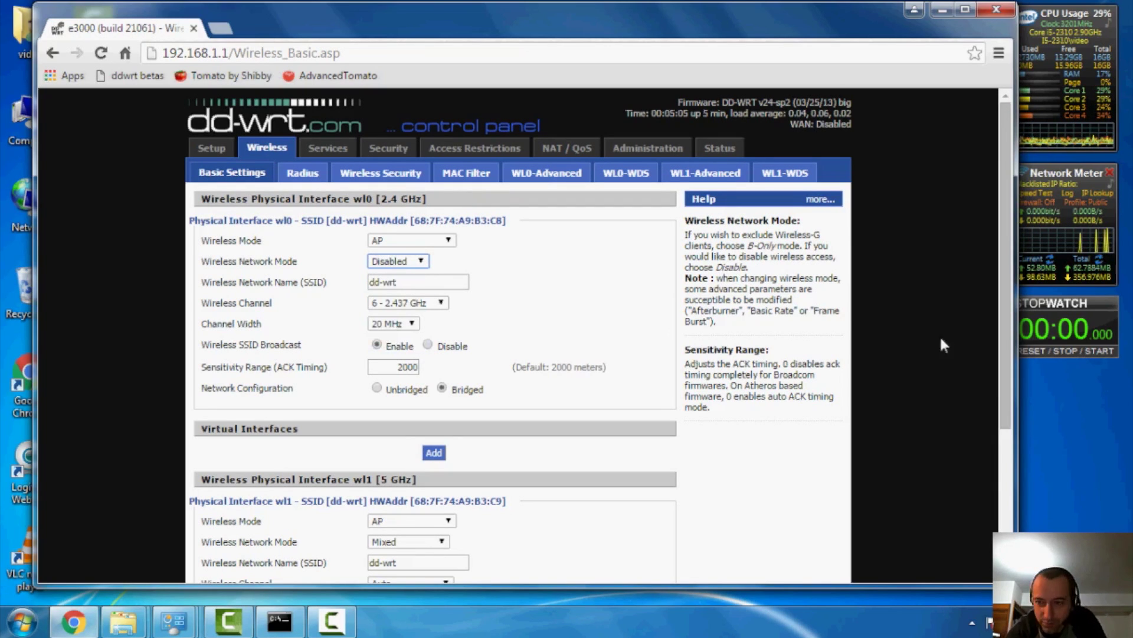
left_click_drag(1004, 315, 1035, 440)
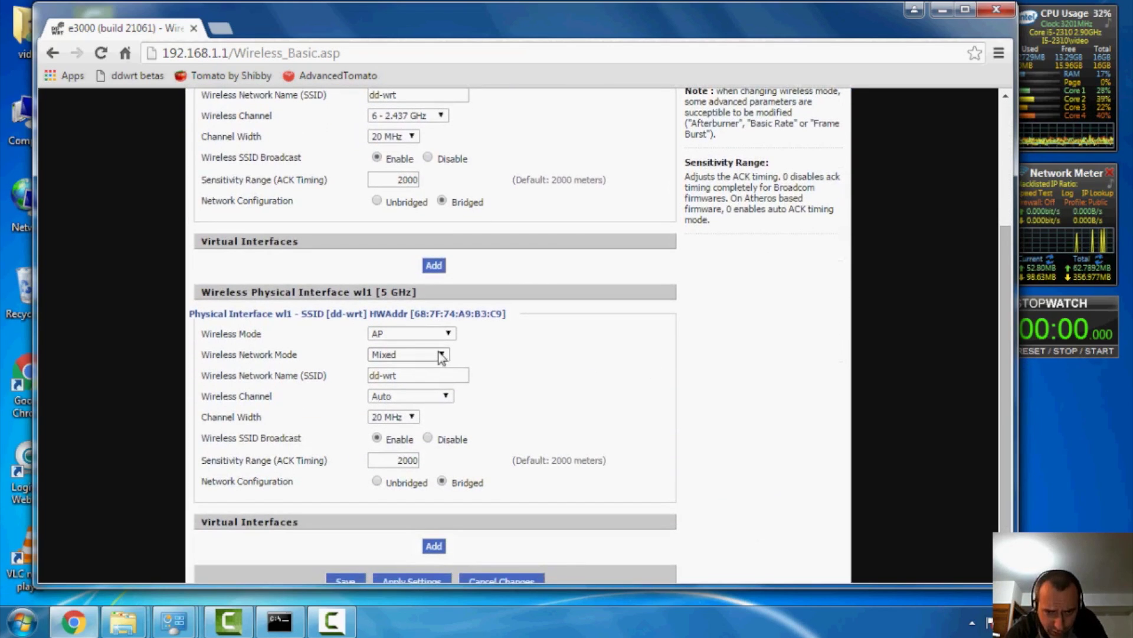
left_click(450, 334)
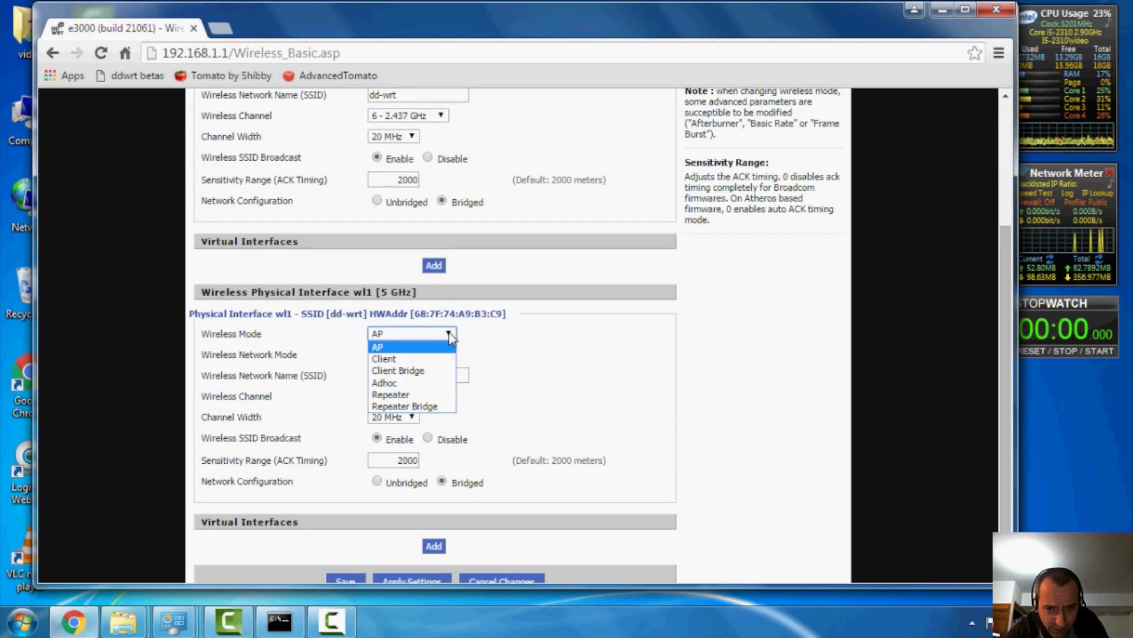
left_click(436, 370)
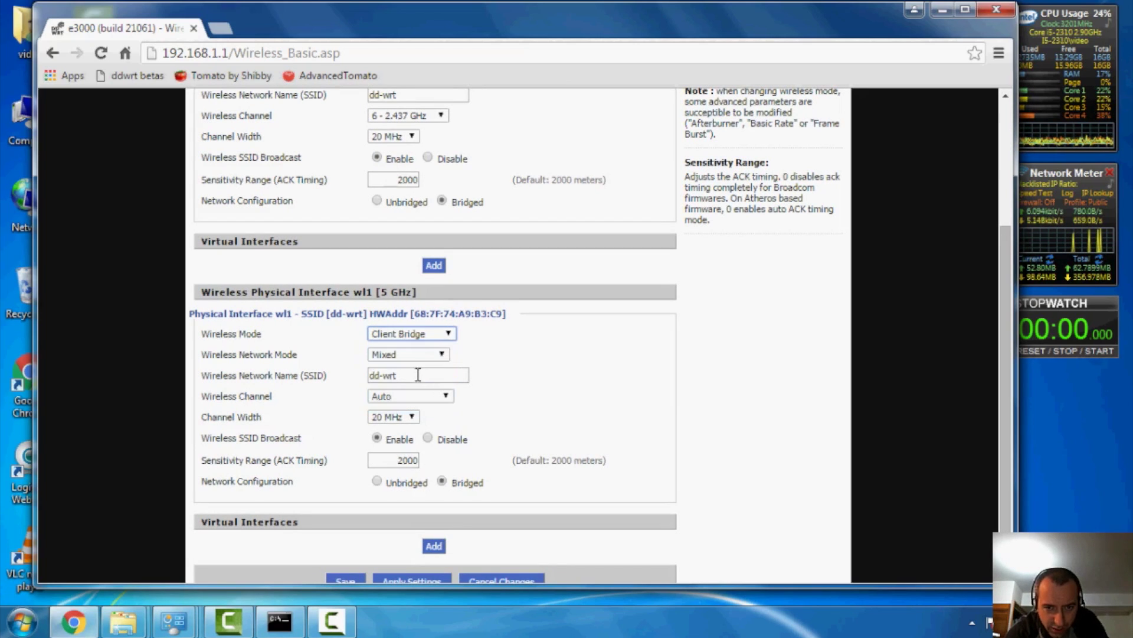
left_click_drag(418, 374, 317, 367)
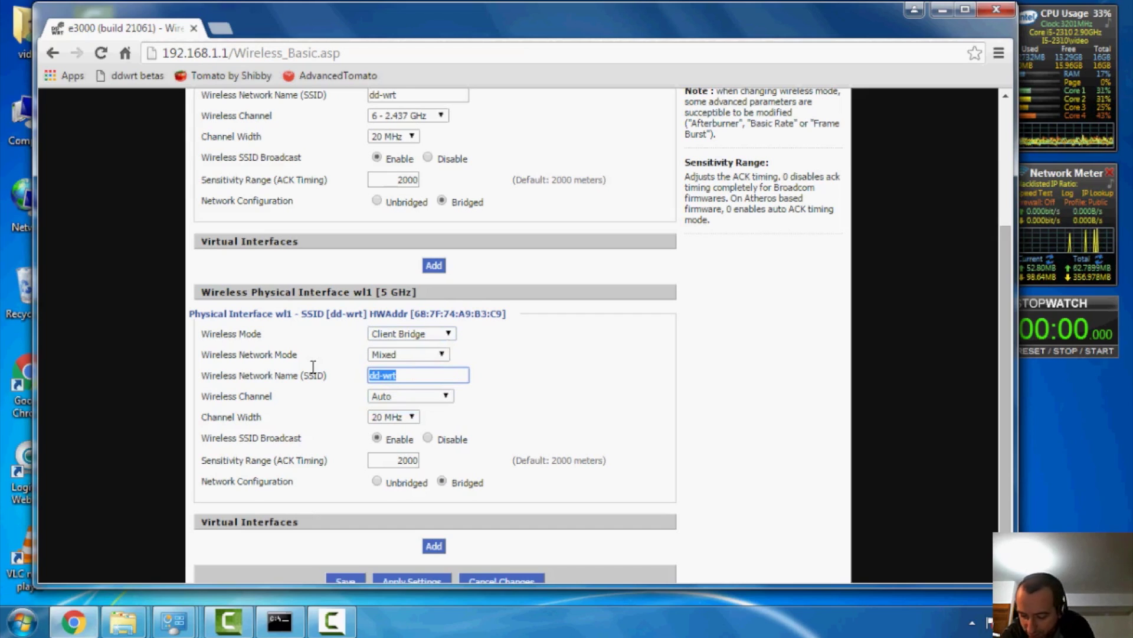
type("T")
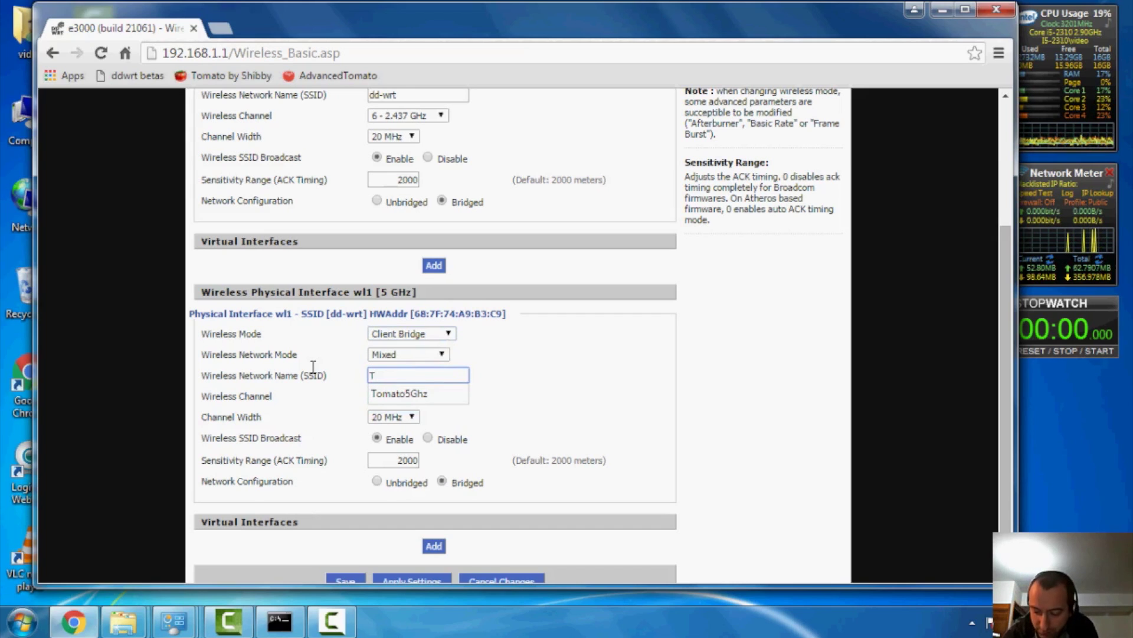
key("Down")
left_click(399, 393)
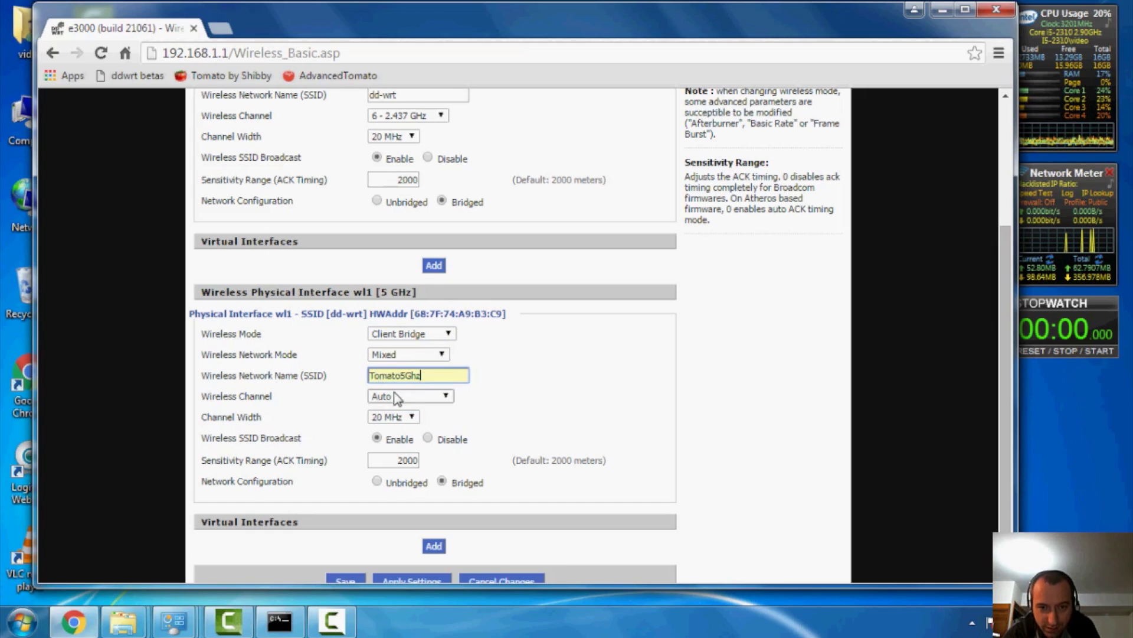
Set 5 GHz to channel 157 at 40 MHz, hide the SSID, and save.
left_click(417, 395)
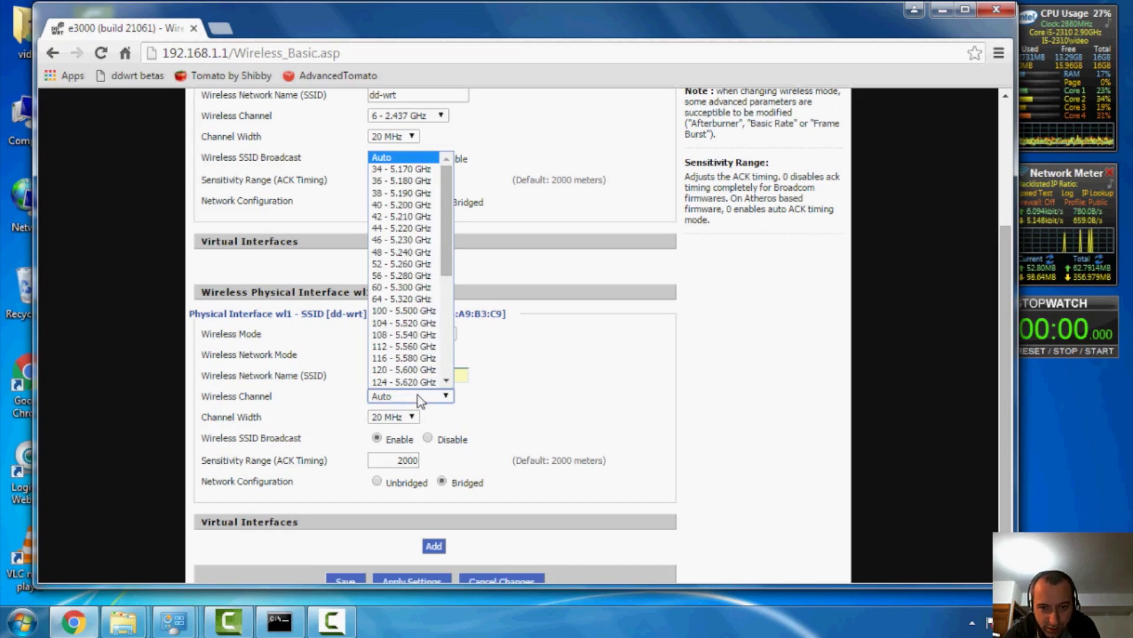
scroll(449, 353, "down", 5)
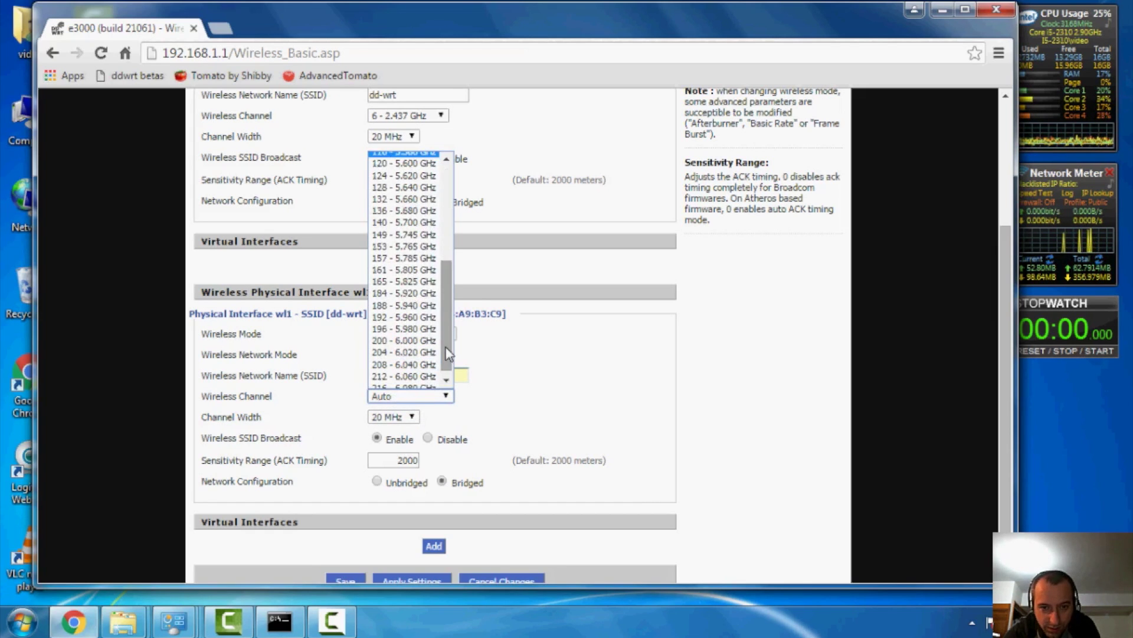
left_click(374, 257)
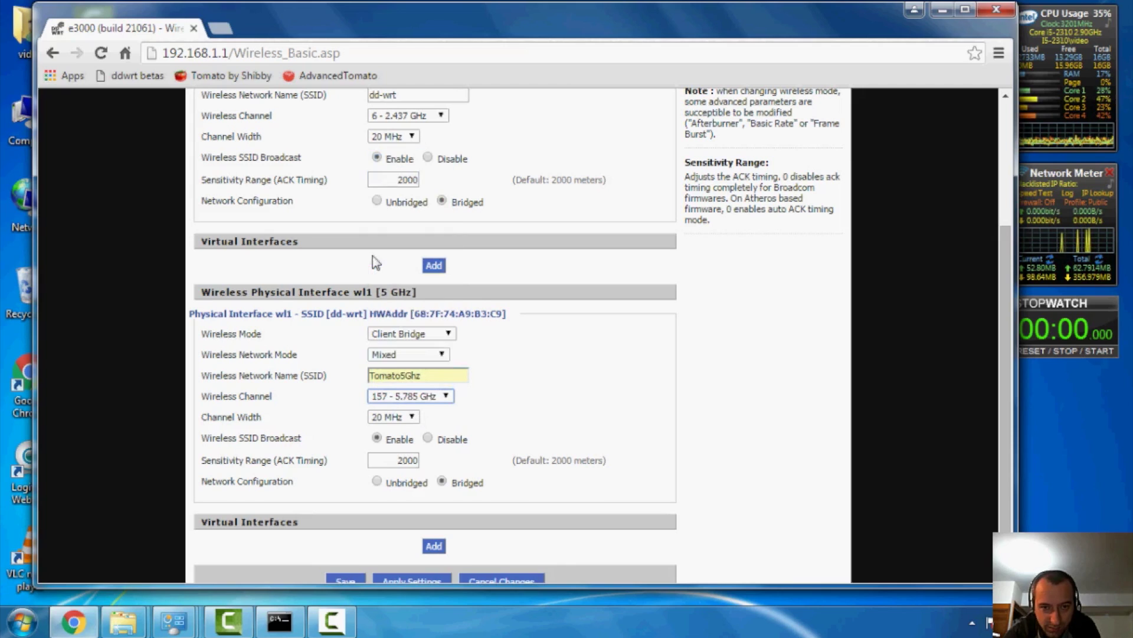
left_click(411, 417)
left_click(395, 454)
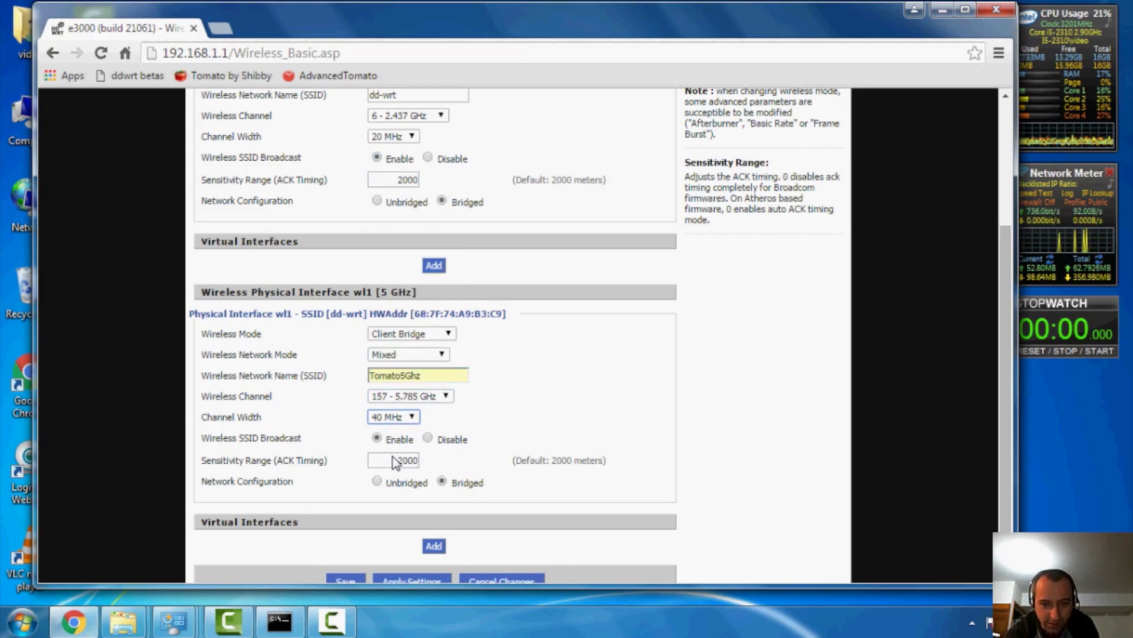
left_click(428, 439)
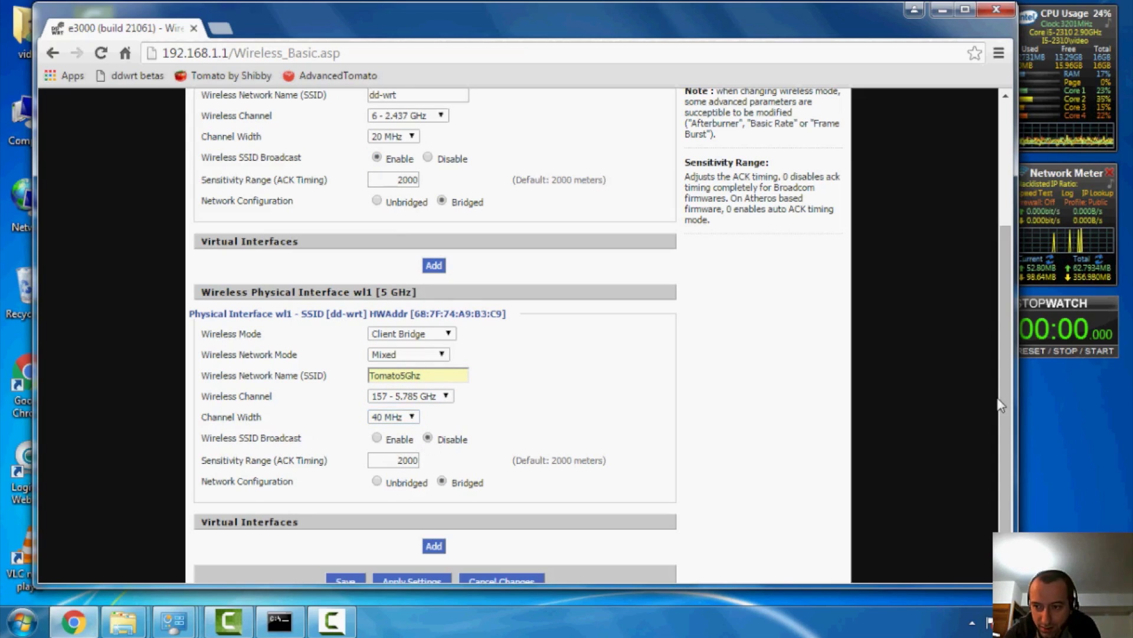
scroll(1016, 425, "down", 1)
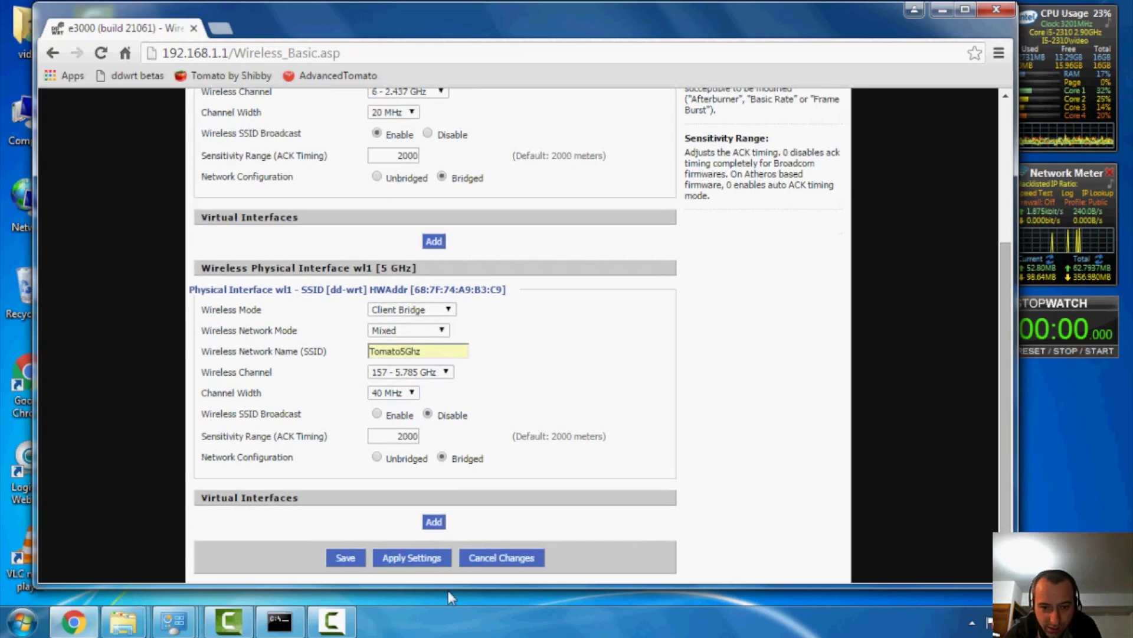
left_click(340, 564)
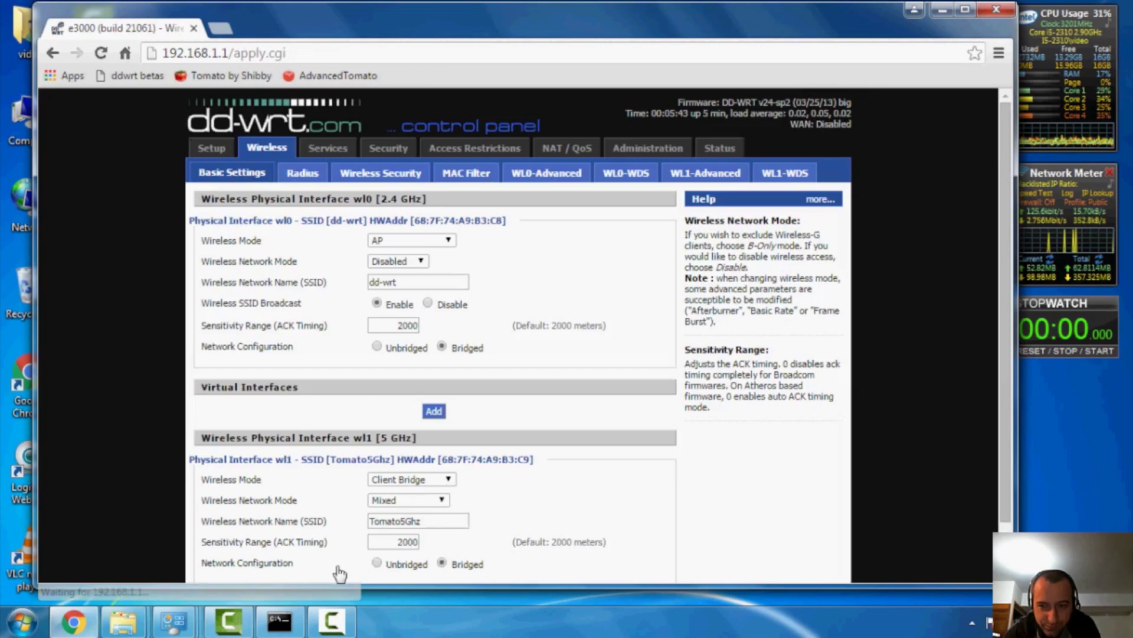
Set 5 GHz security to WPA2 Personal with AES, enter the shared key, and save.
left_click(364, 180)
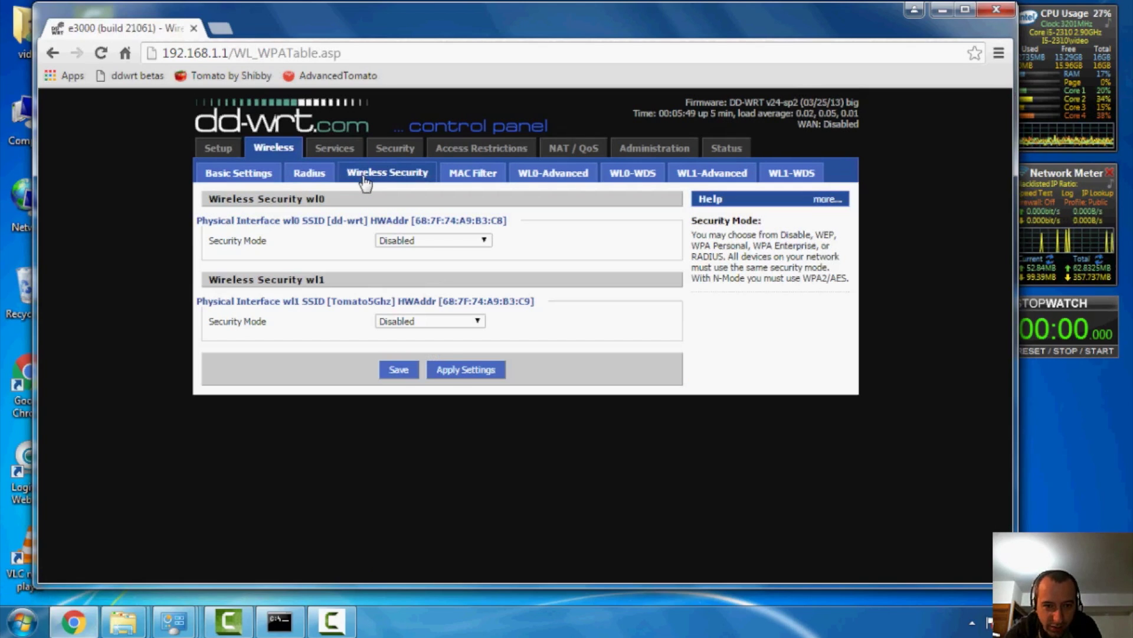
left_click(448, 322)
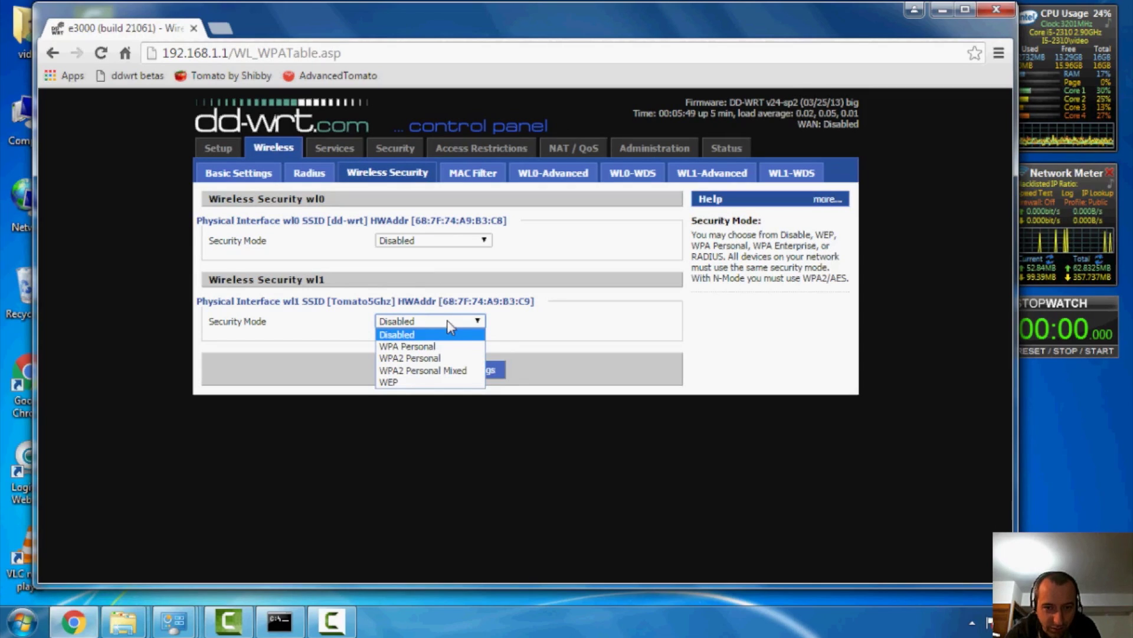
left_click(444, 358)
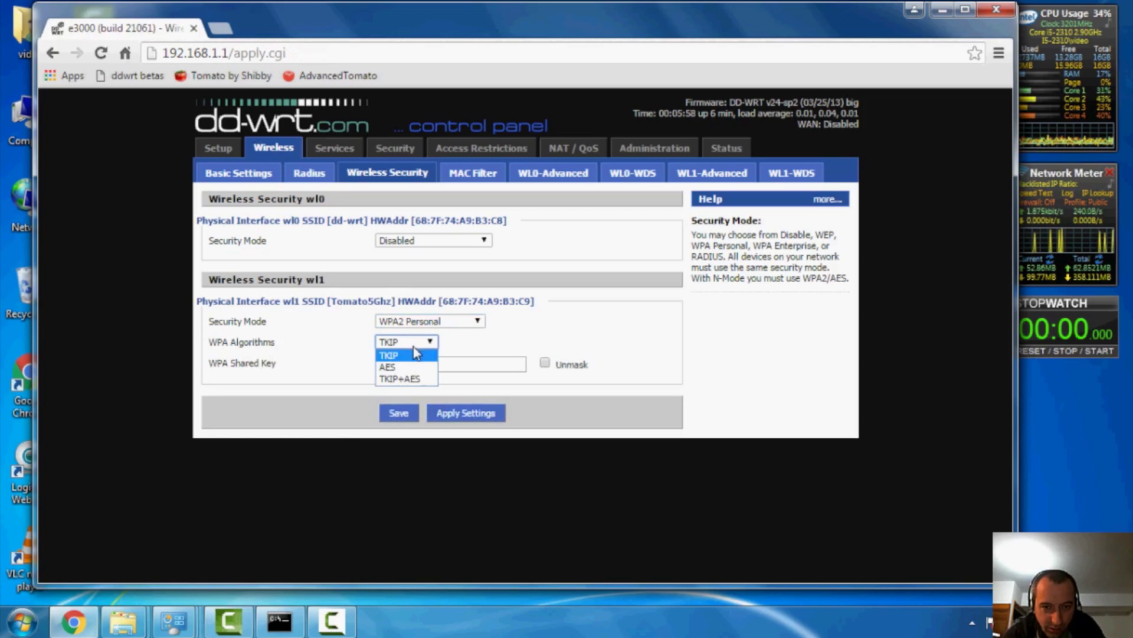
left_click(405, 367)
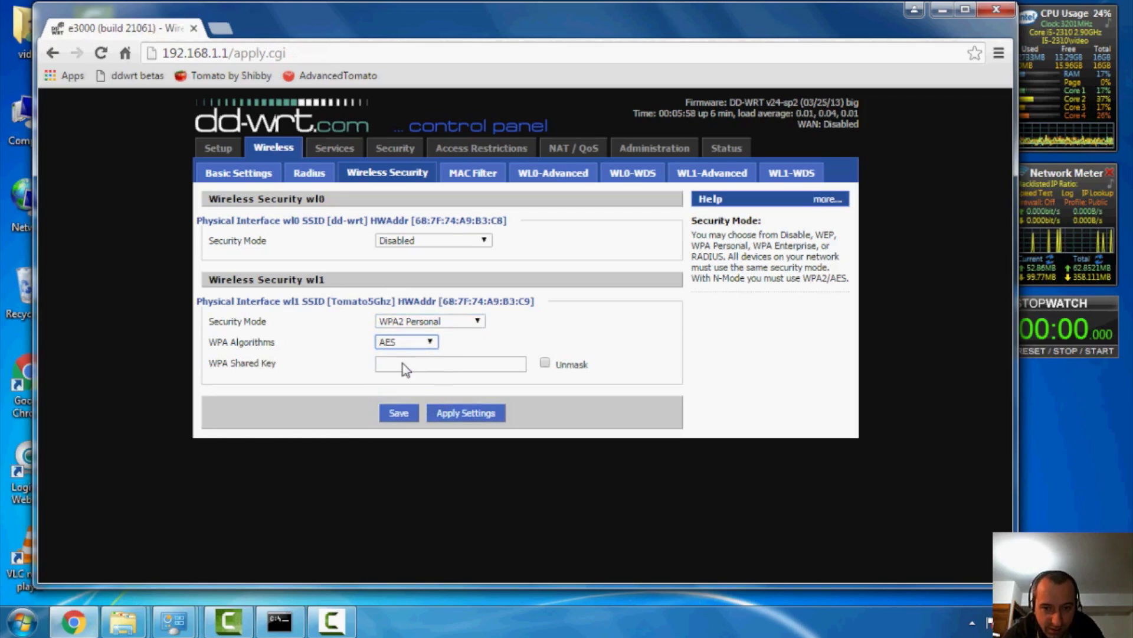
left_click(544, 362)
left_click(500, 367)
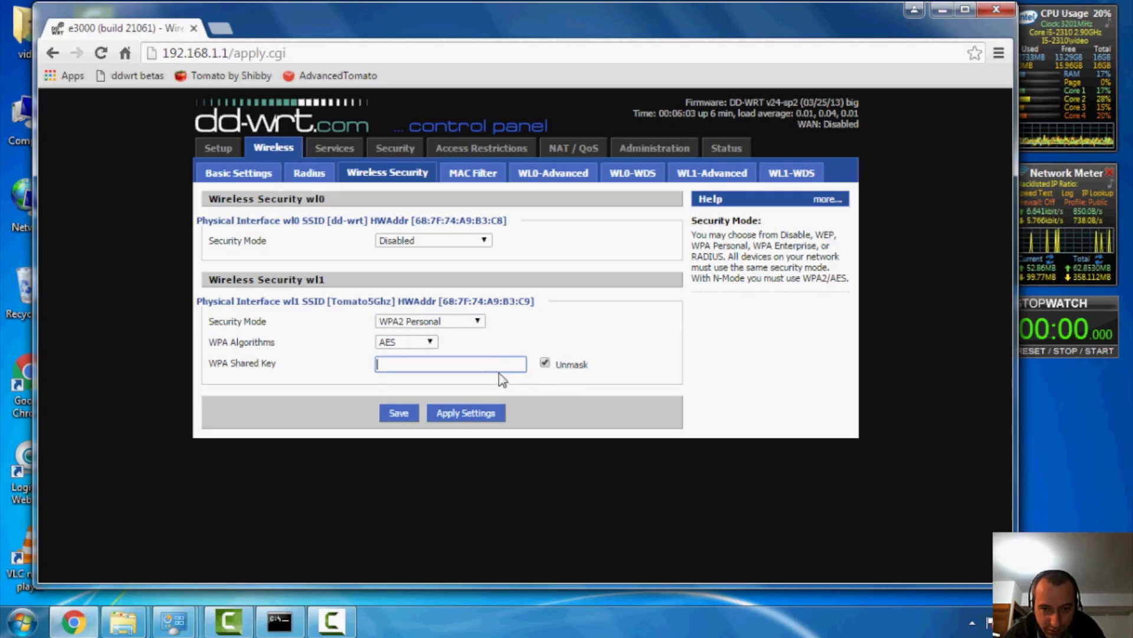
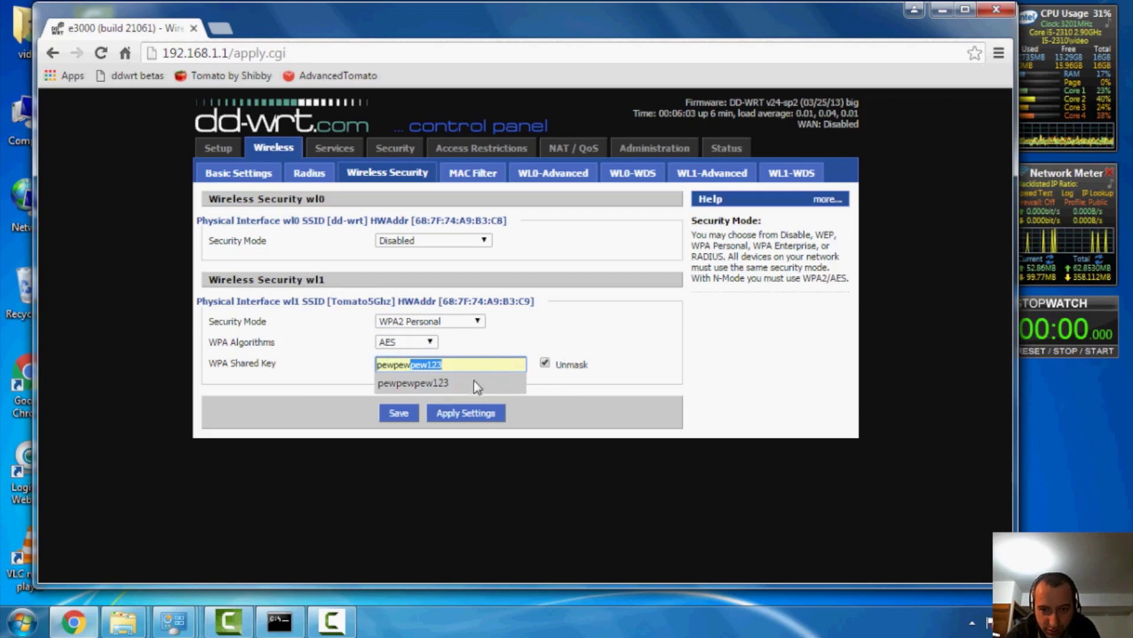
left_click(474, 383)
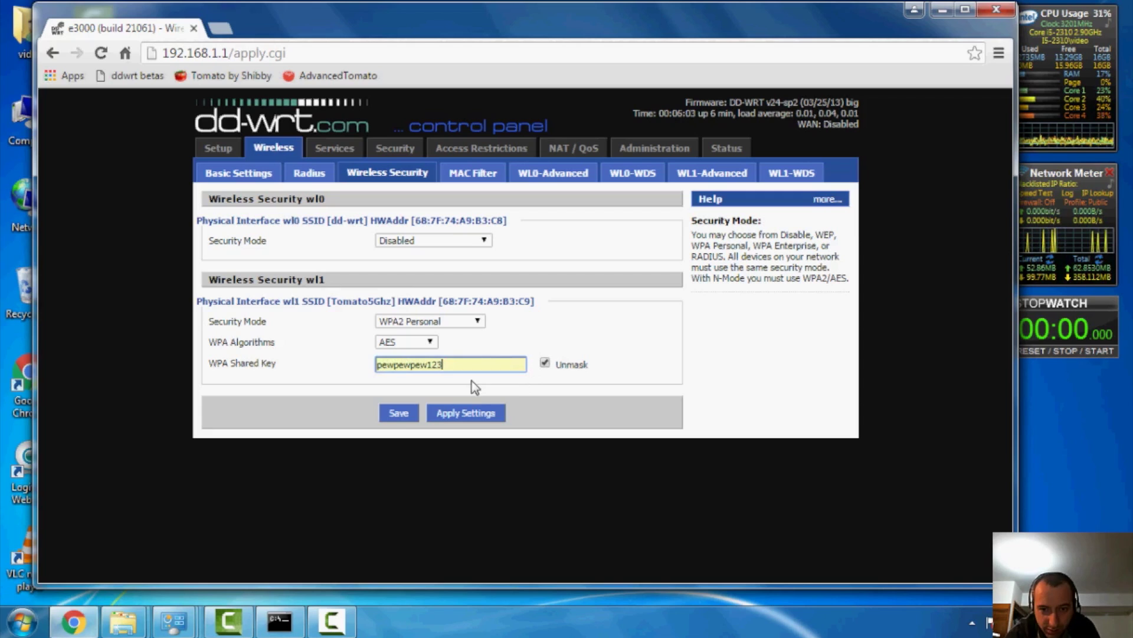
left_click(390, 420)
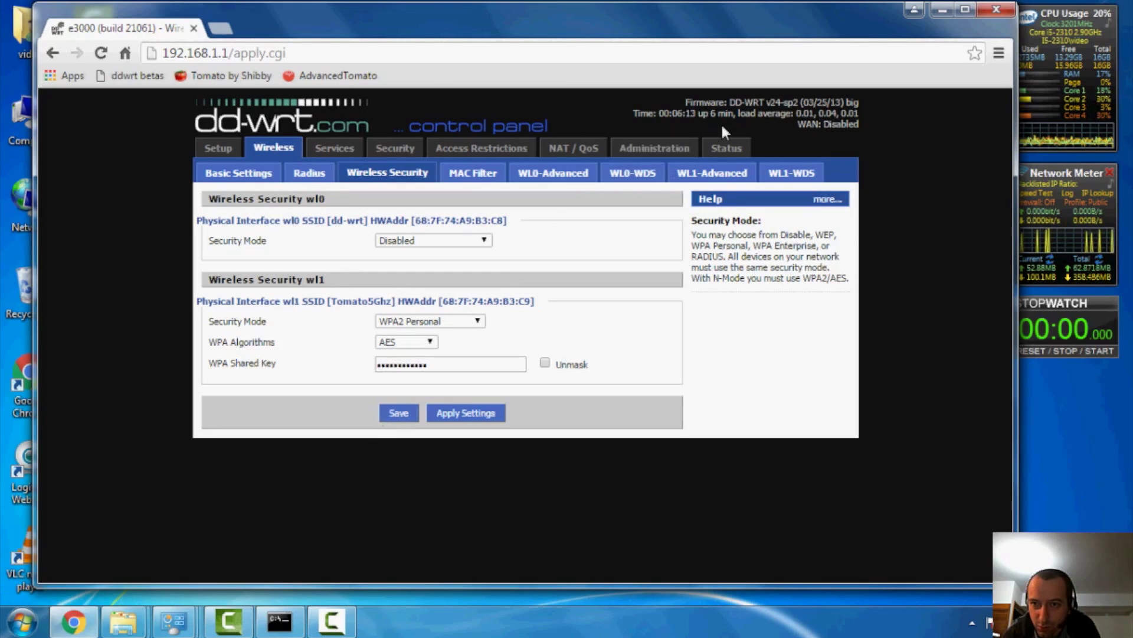
Review the wl1 interface's client-bridge status under Status › Wireless, then return to Wireless.
left_click(722, 149)
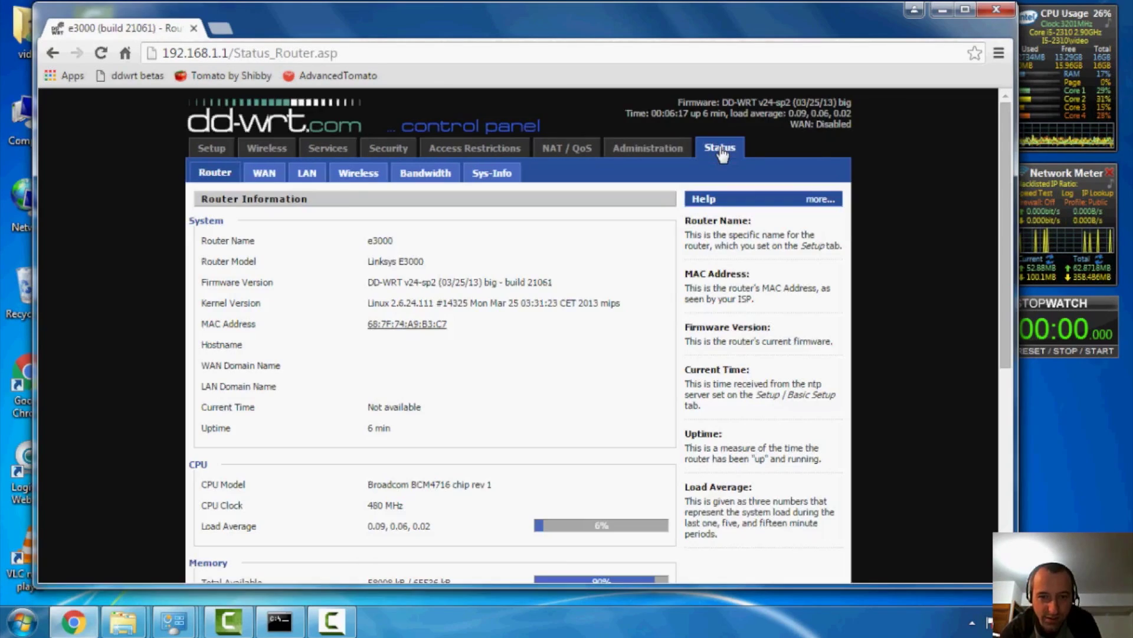
left_click(355, 173)
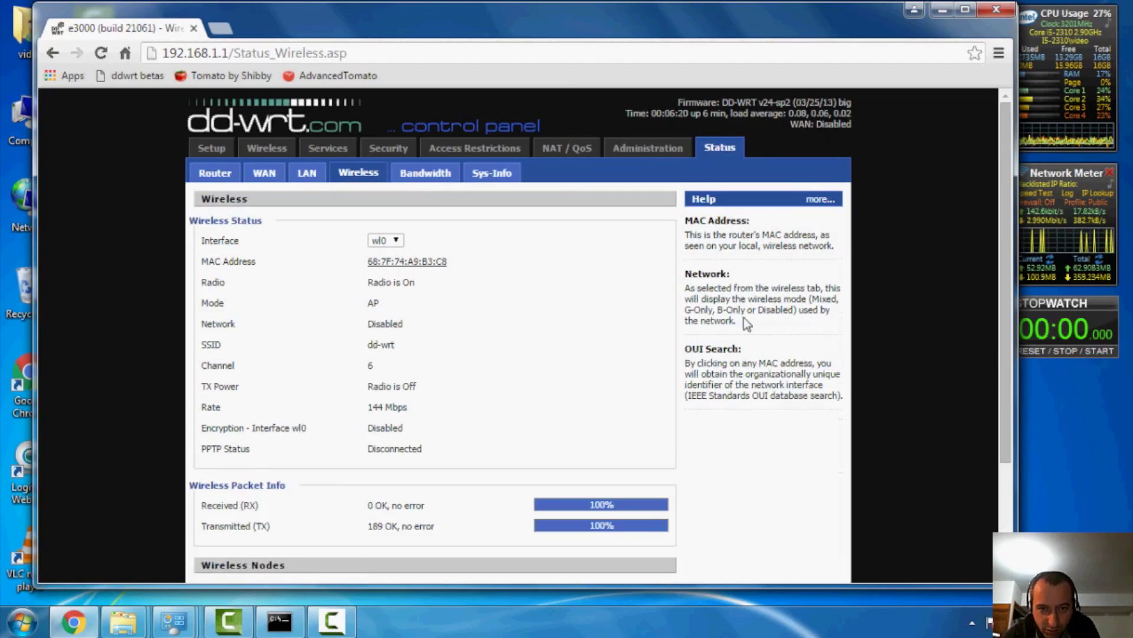
left_click(395, 240)
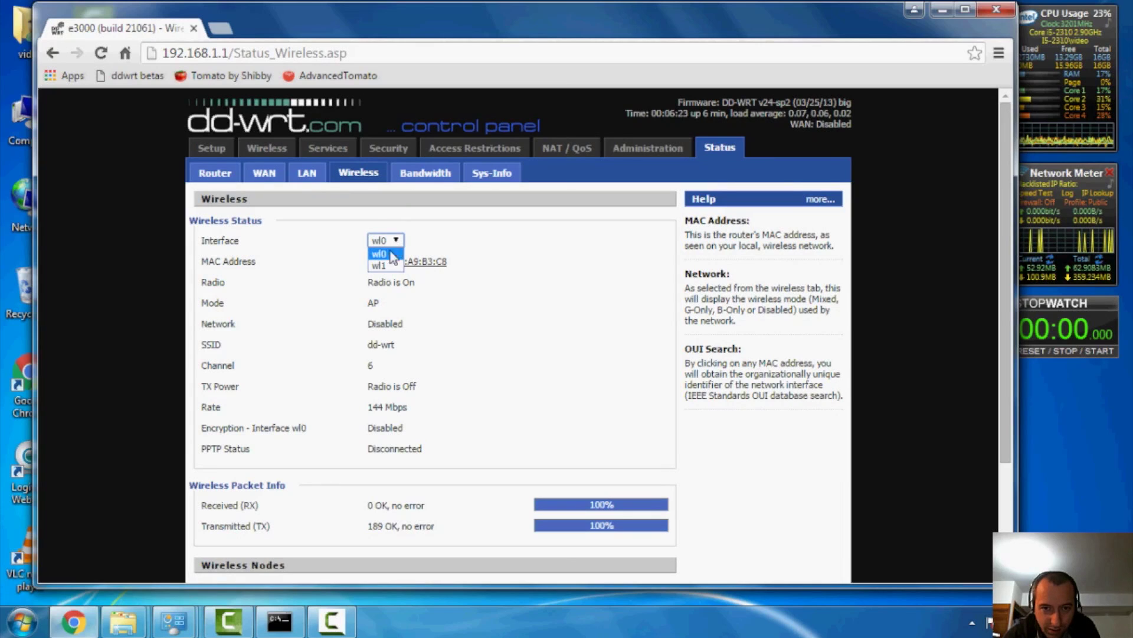
left_click(379, 266)
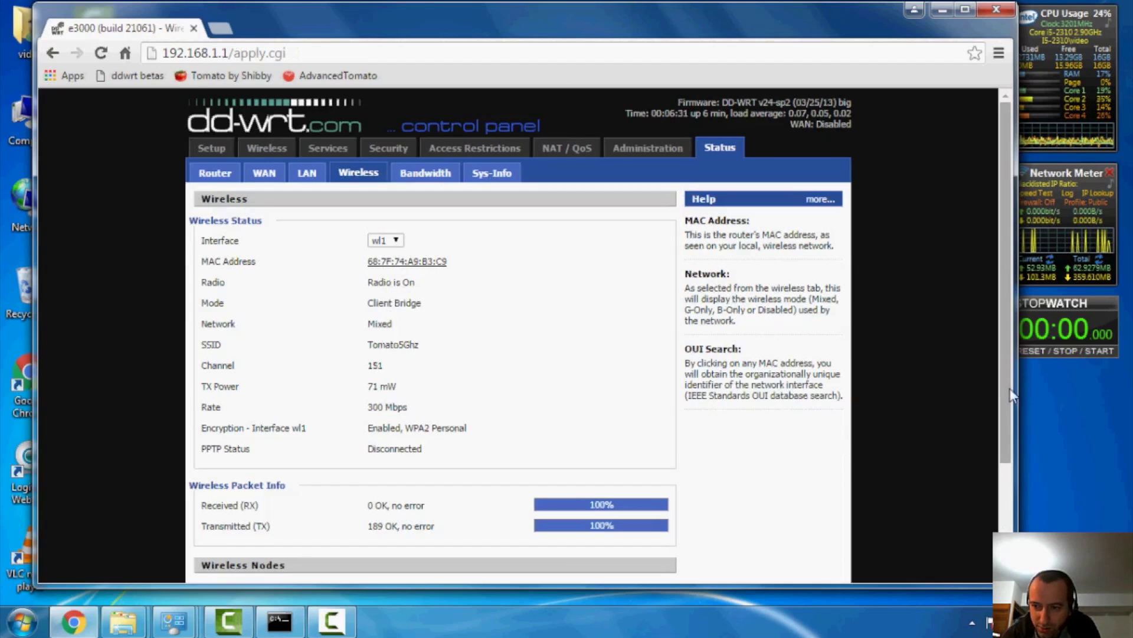
left_click_drag(1007, 396, 1010, 506)
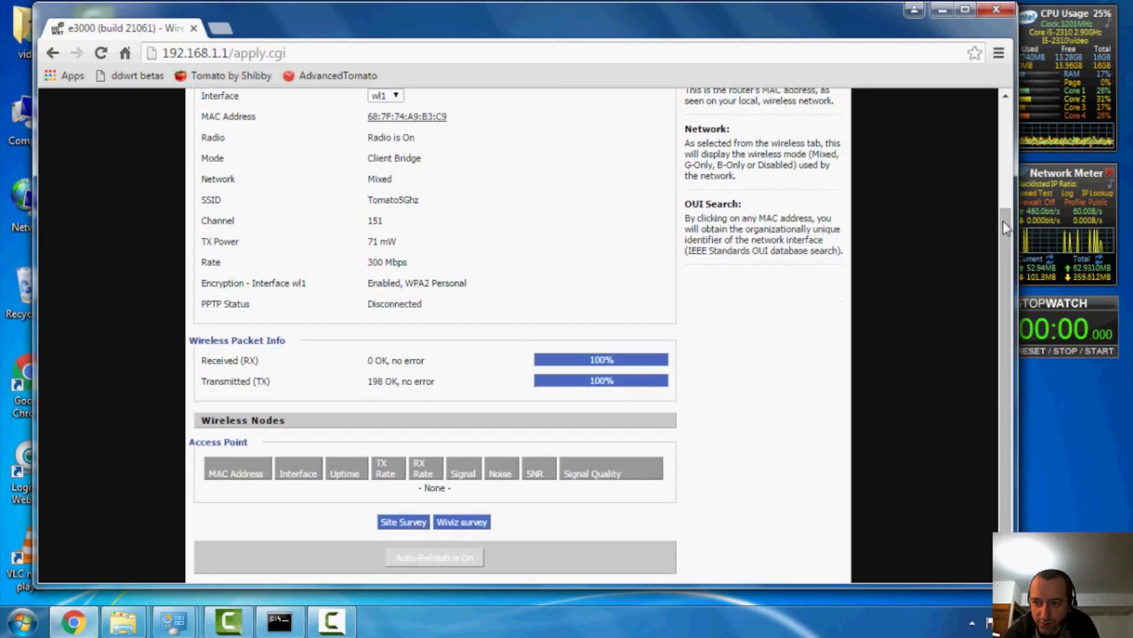
left_click_drag(1004, 221, 1000, 119)
left_click(267, 143)
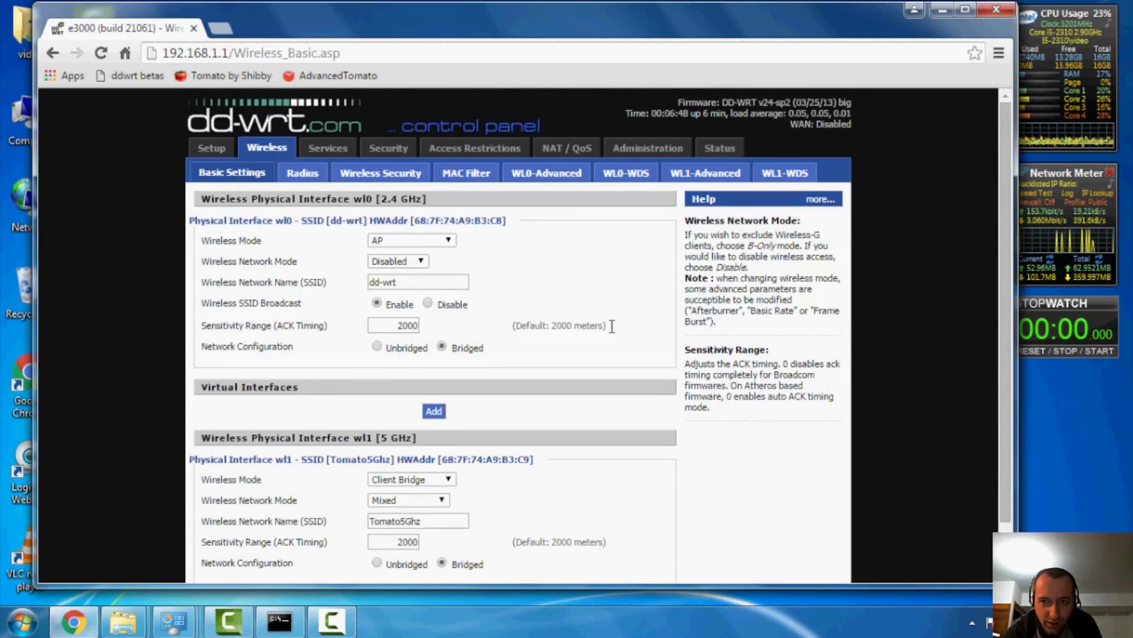
Apply the wl1 advanced settings with Shared Key authentication, then view router status.
left_click(701, 175)
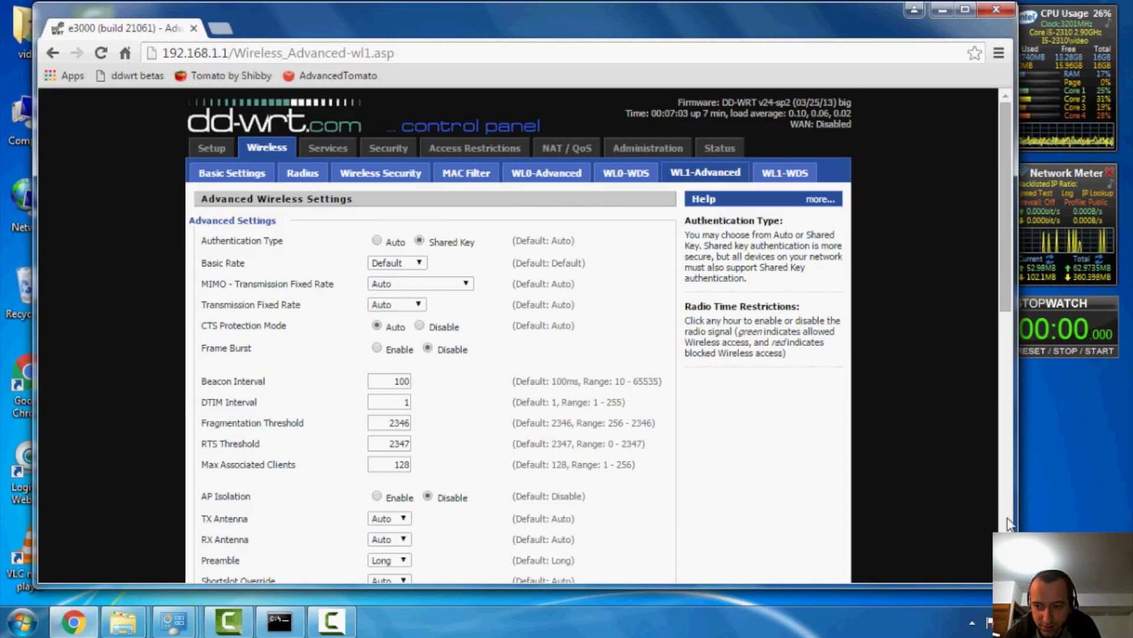
scroll(1008, 522, "down", 10)
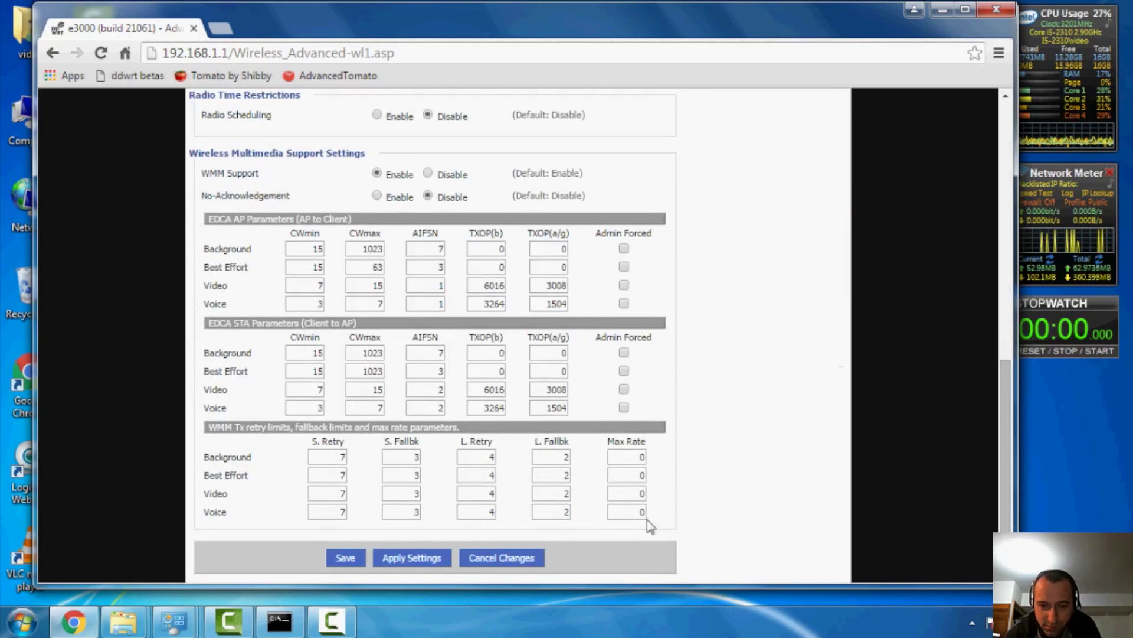
left_click(715, 151)
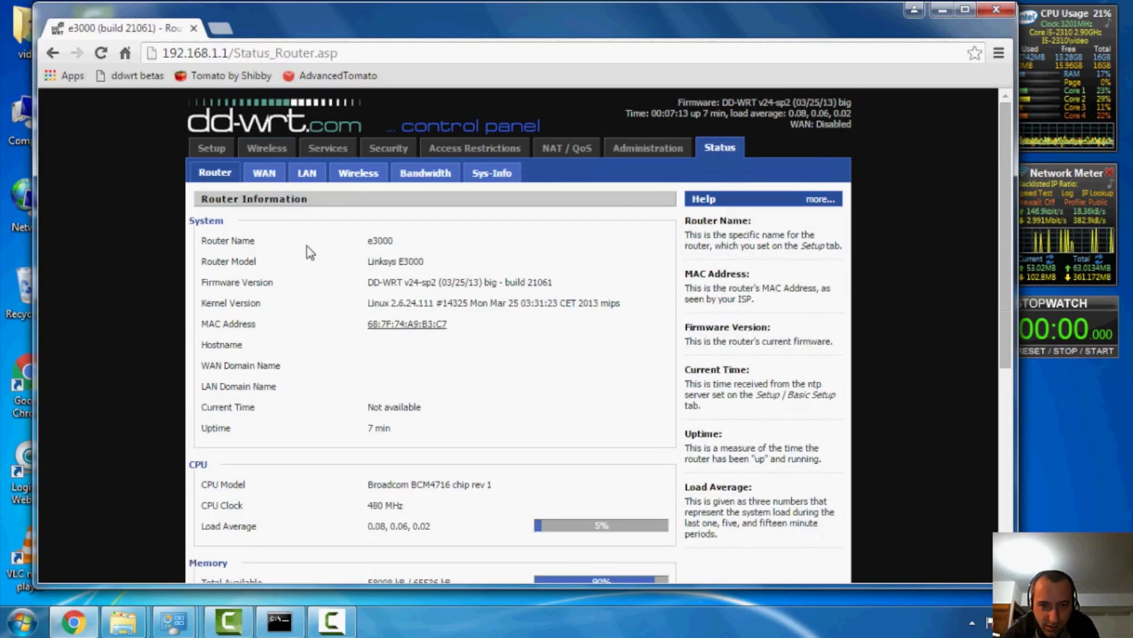
Run a site survey for wl1 and join Tomato5Ghz as a client.
left_click(363, 174)
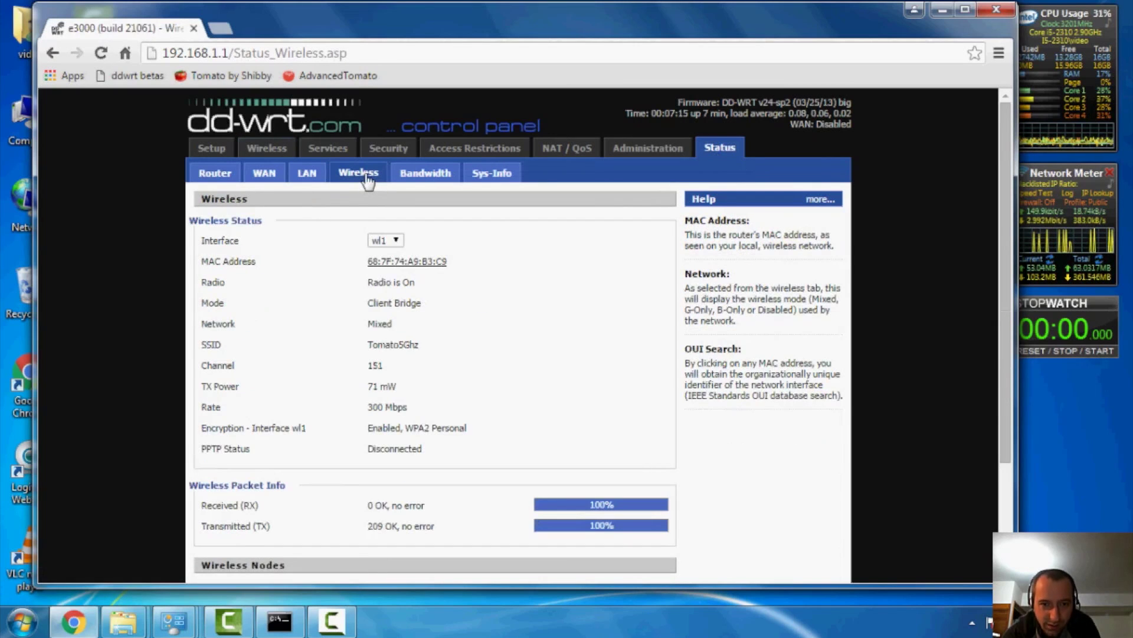
left_click(387, 240)
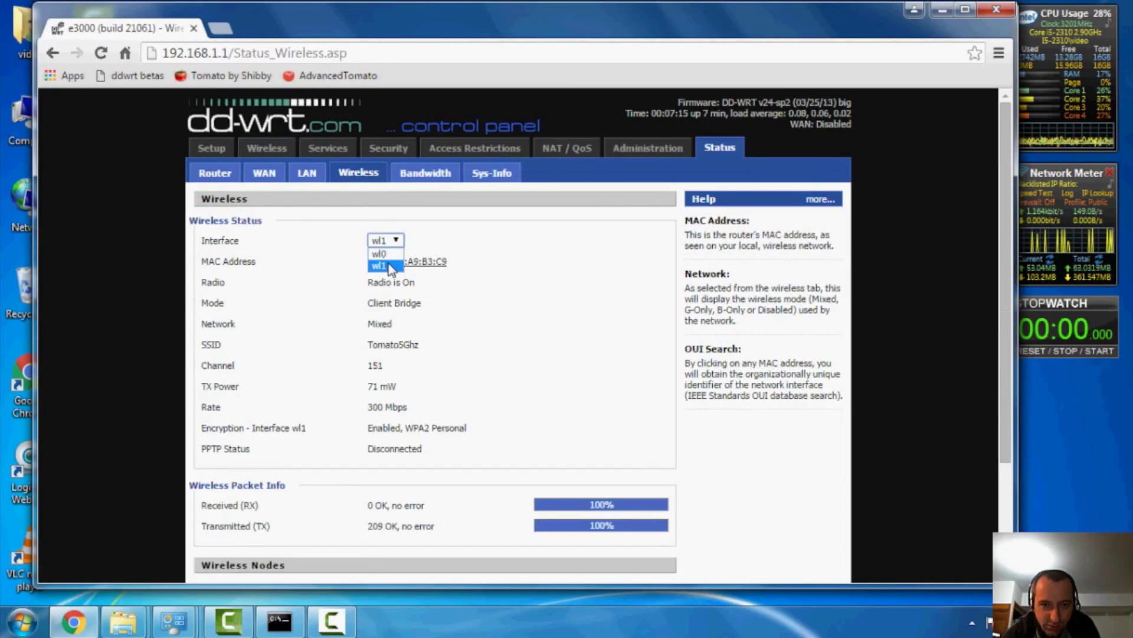
left_click(388, 262)
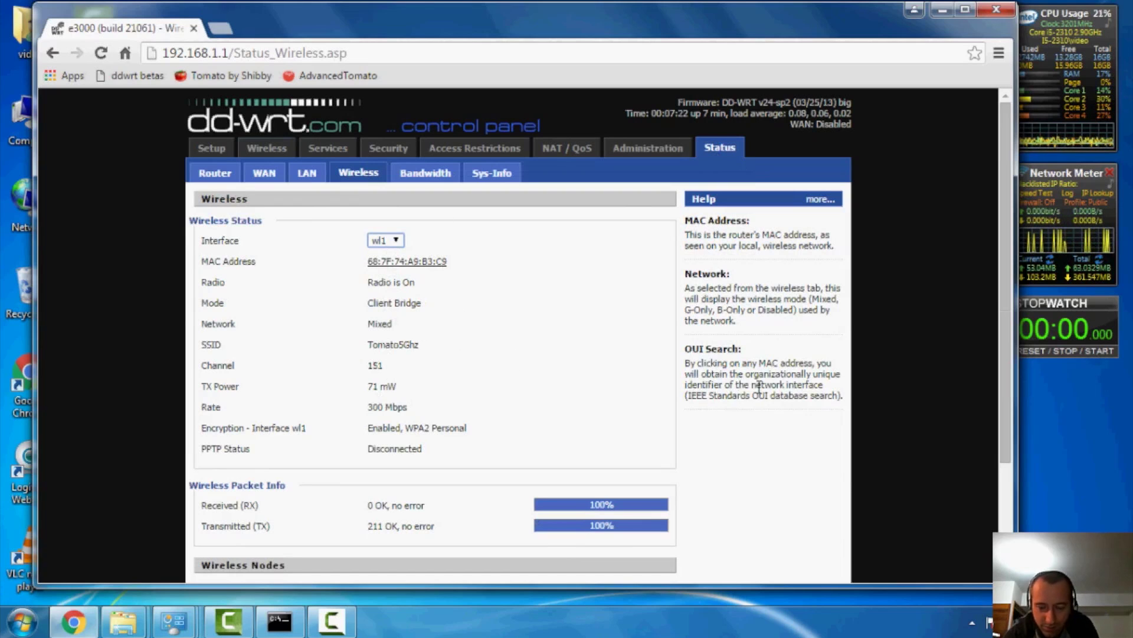
scroll(420, 528, "down", 3)
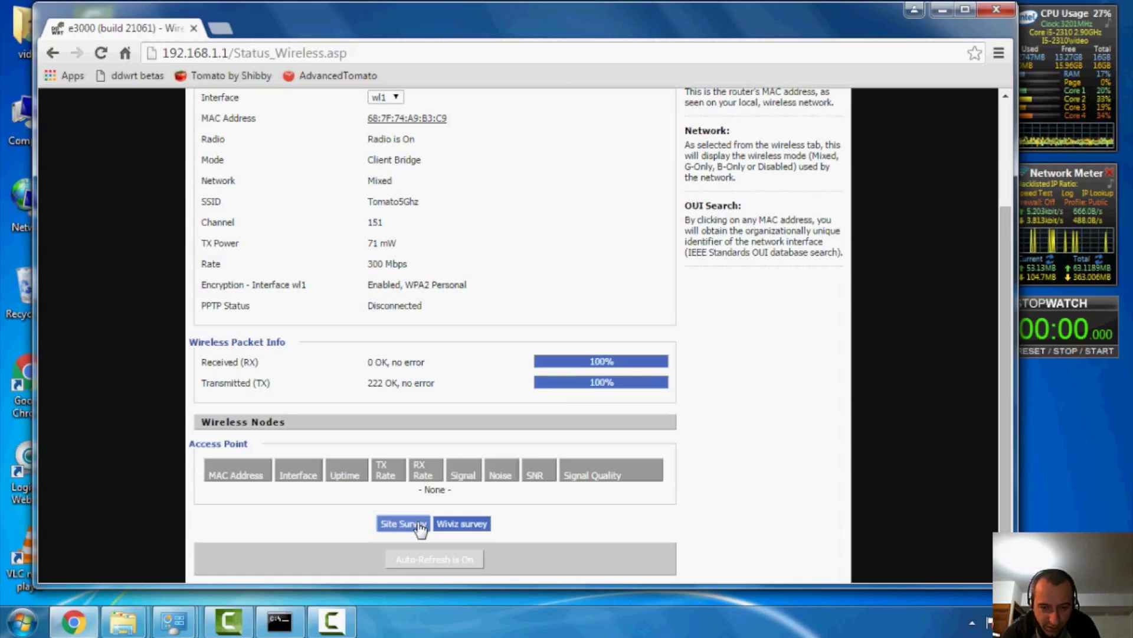
left_click(402, 524)
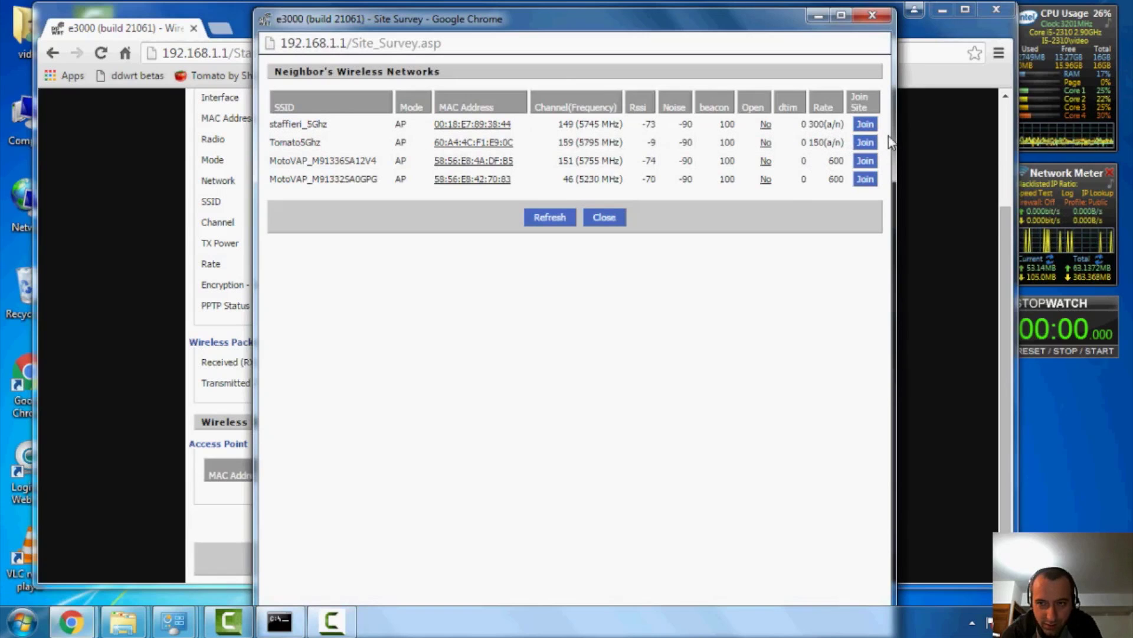
left_click(870, 144)
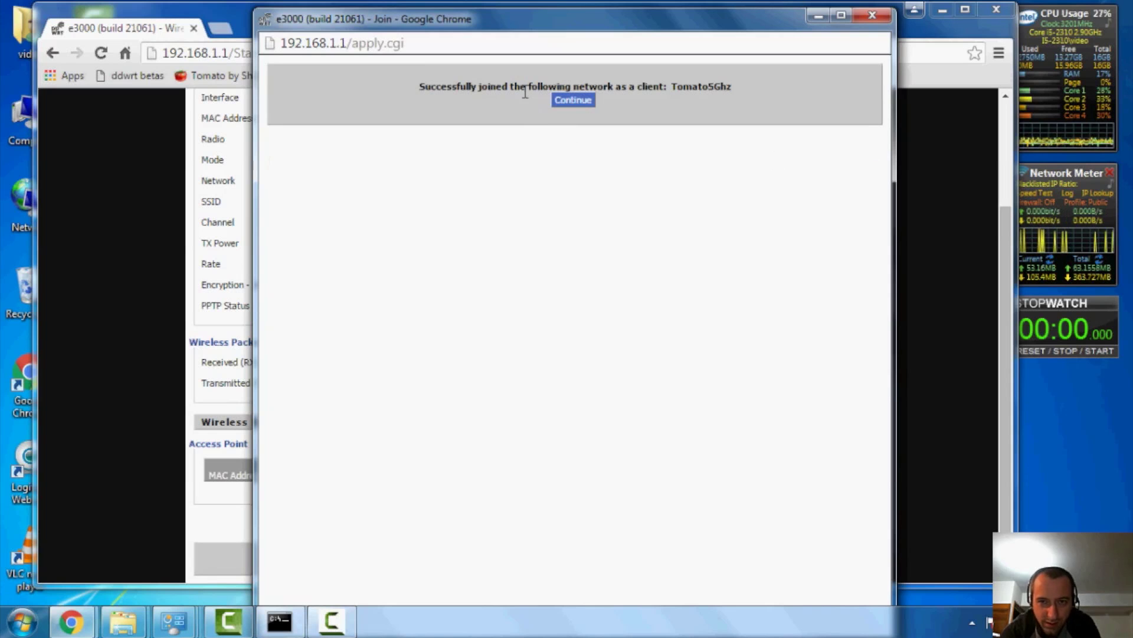
left_click(572, 100)
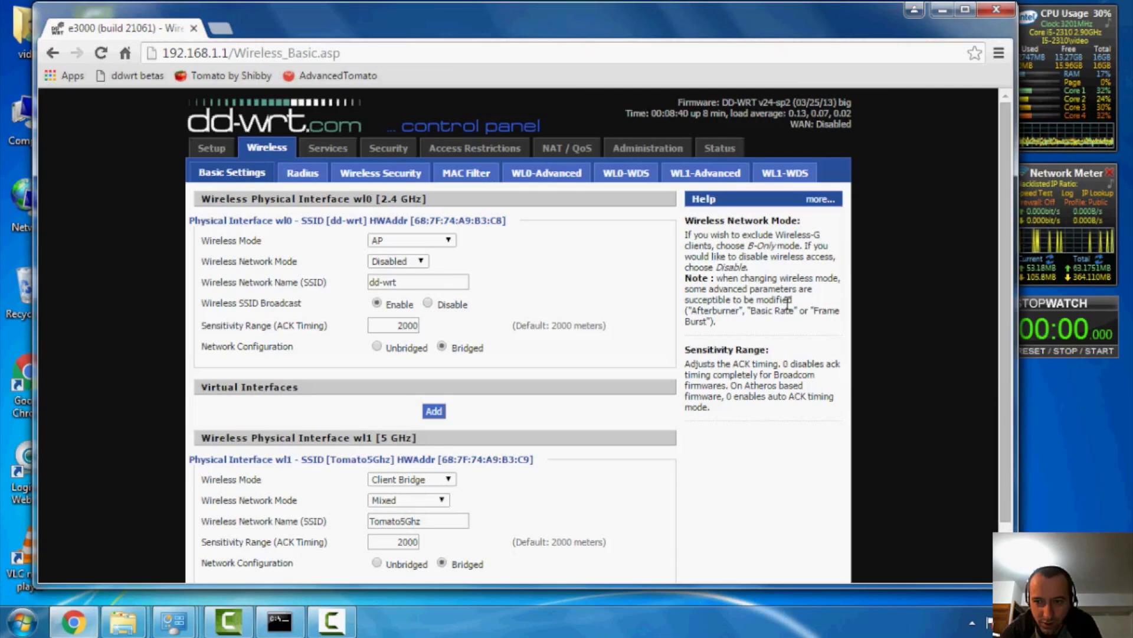
Apply DD-WRT's wireless settings for the 5 GHz client bridge to Tomato5Ghz.
scroll(472, 566, "down", 2)
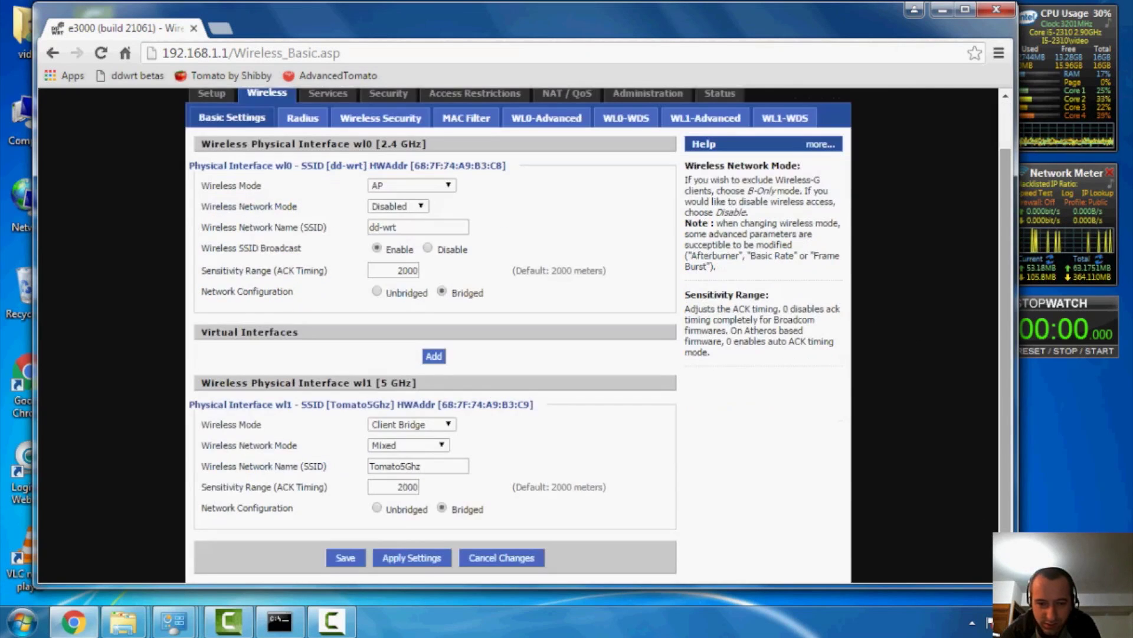
left_click(430, 567)
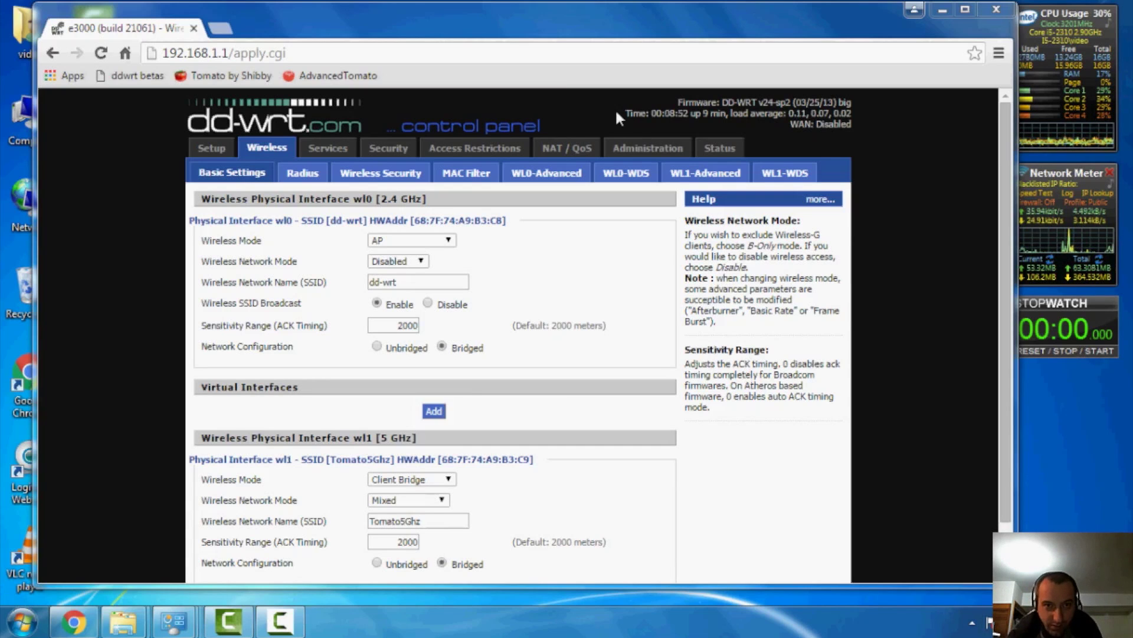
Edit the address bar to 192.168.8.5 and load the bridged DD-WRT router there.
left_click(217, 56)
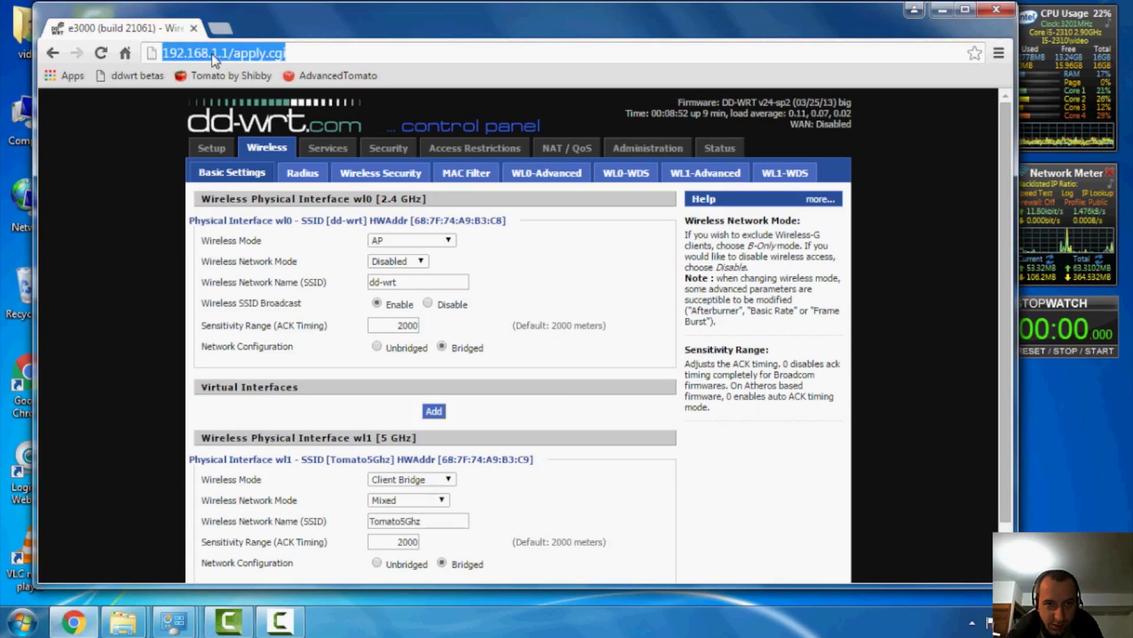
left_click(216, 54)
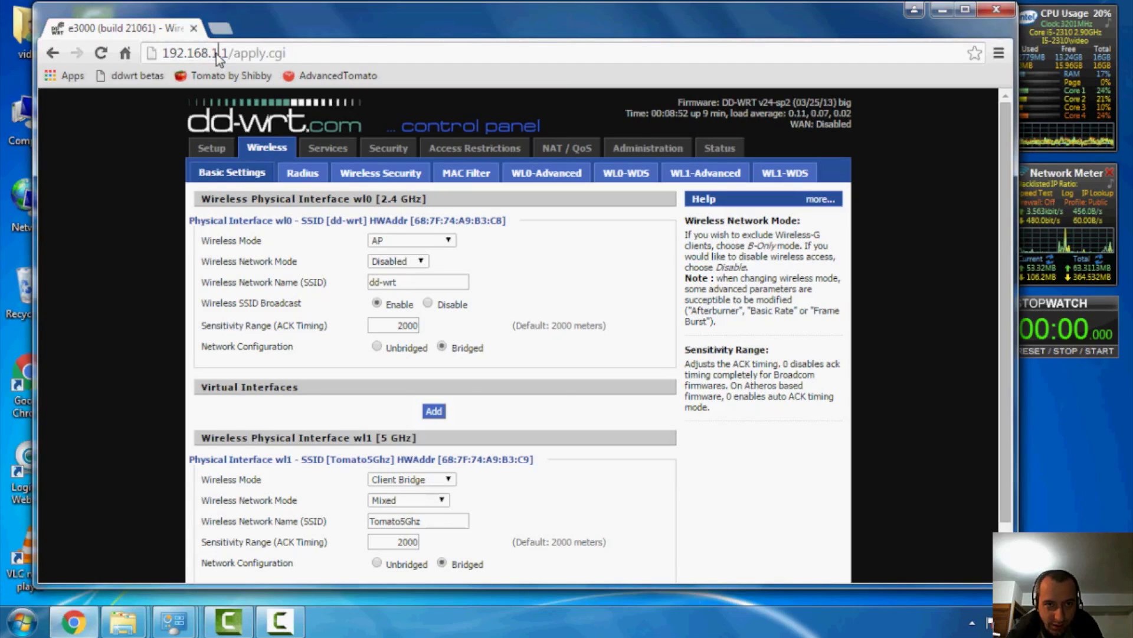
left_click_drag(214, 53, 310, 60)
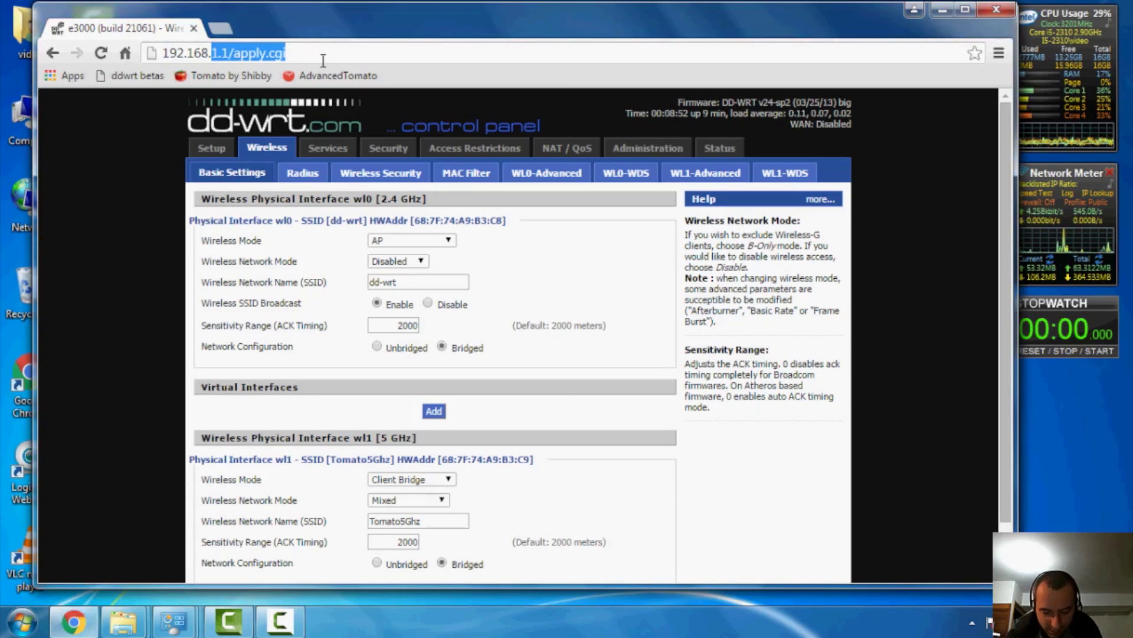
type("5.")
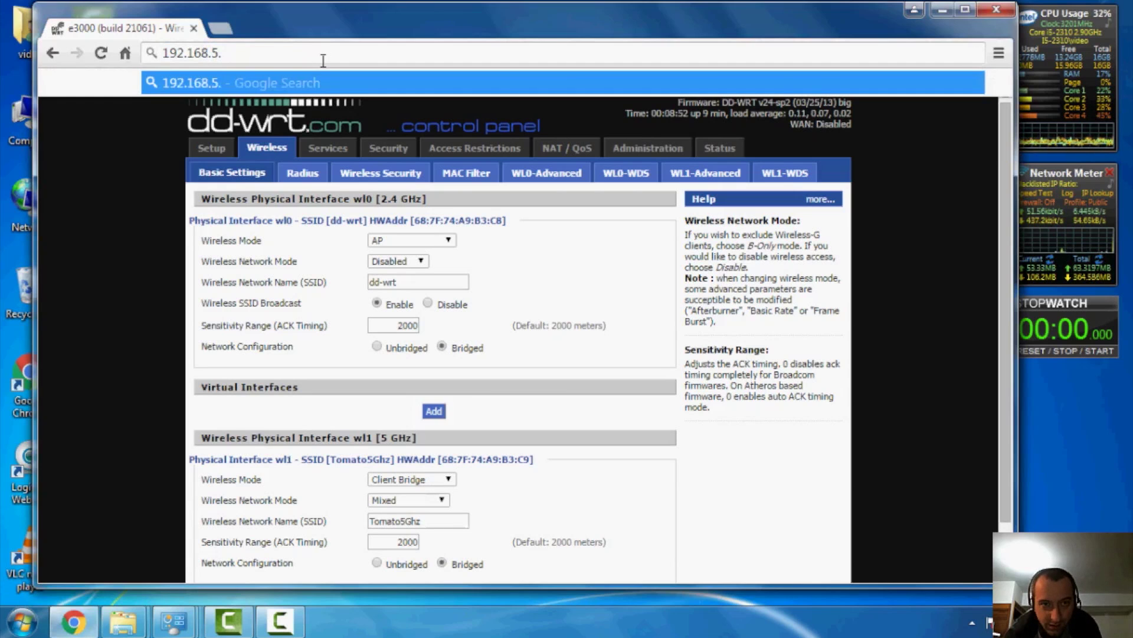
key("BackSpace")
key("BackSpace")
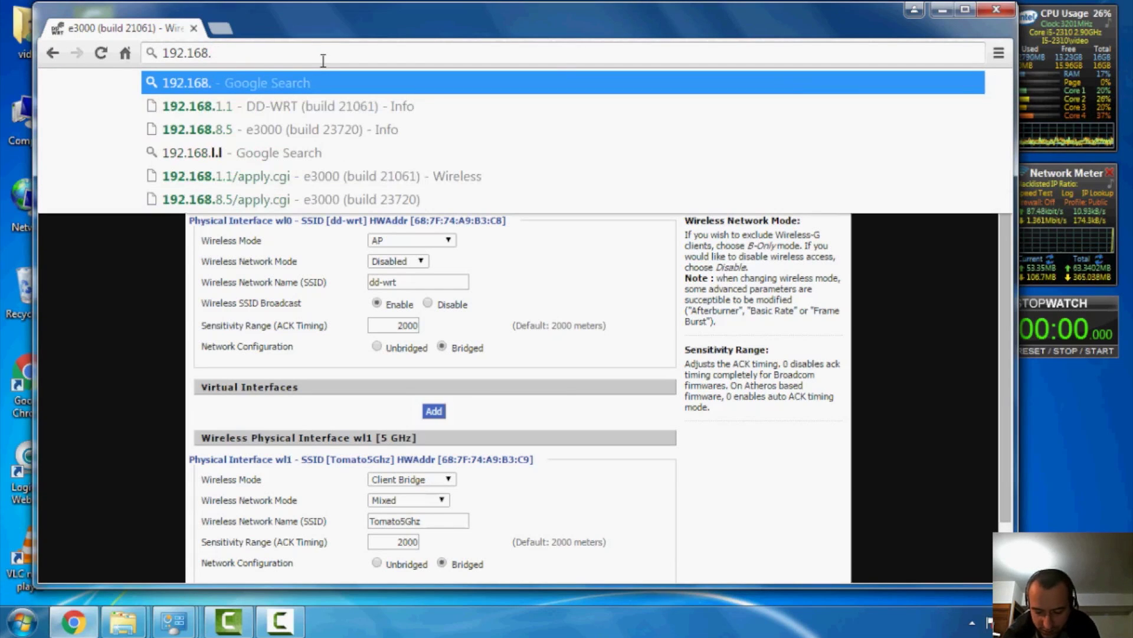
type("8.5")
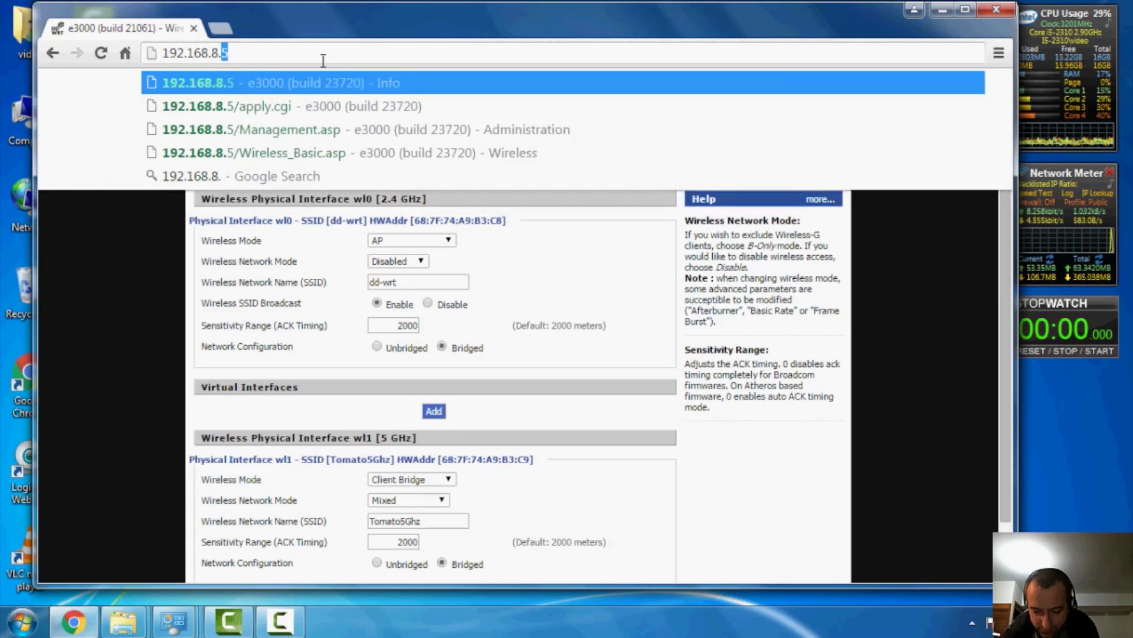
key("Return")
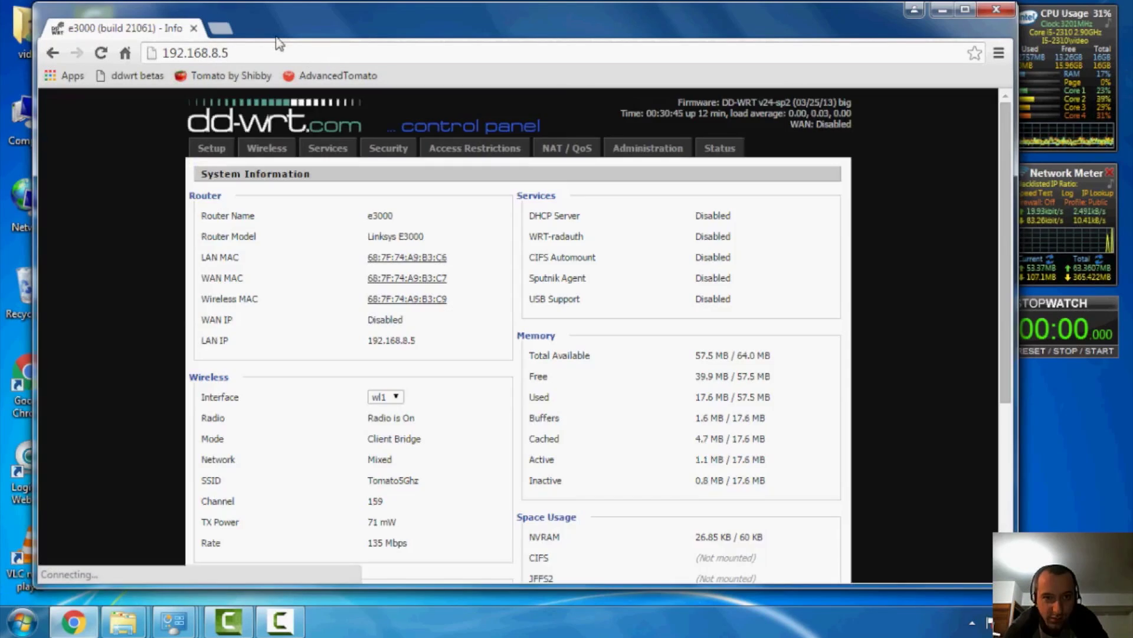
left_click(220, 28)
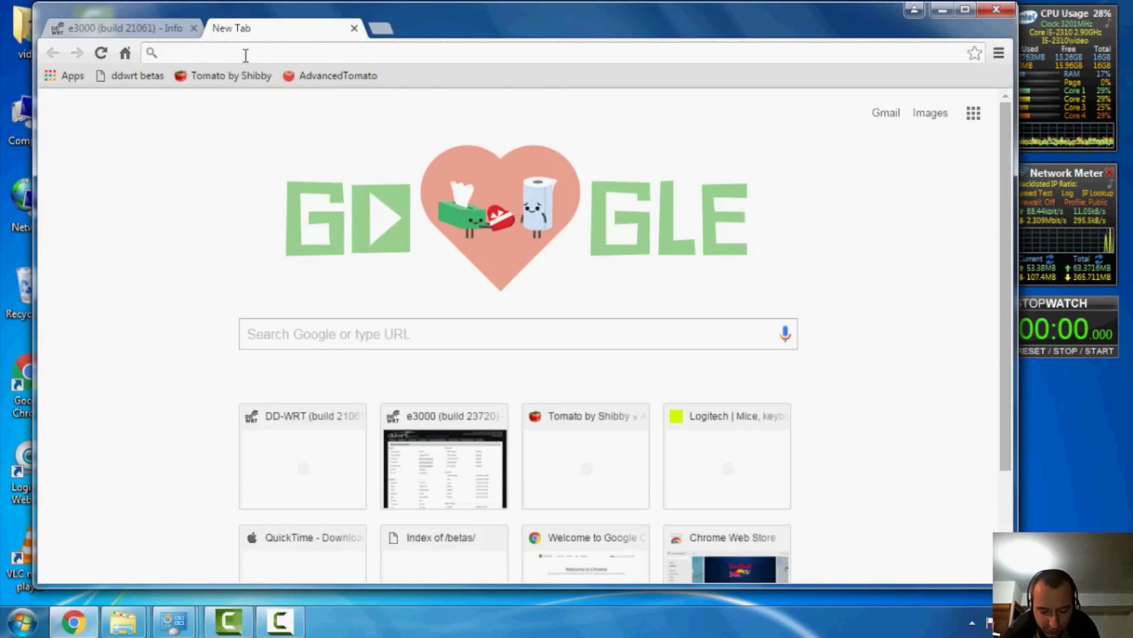
type("www.md")
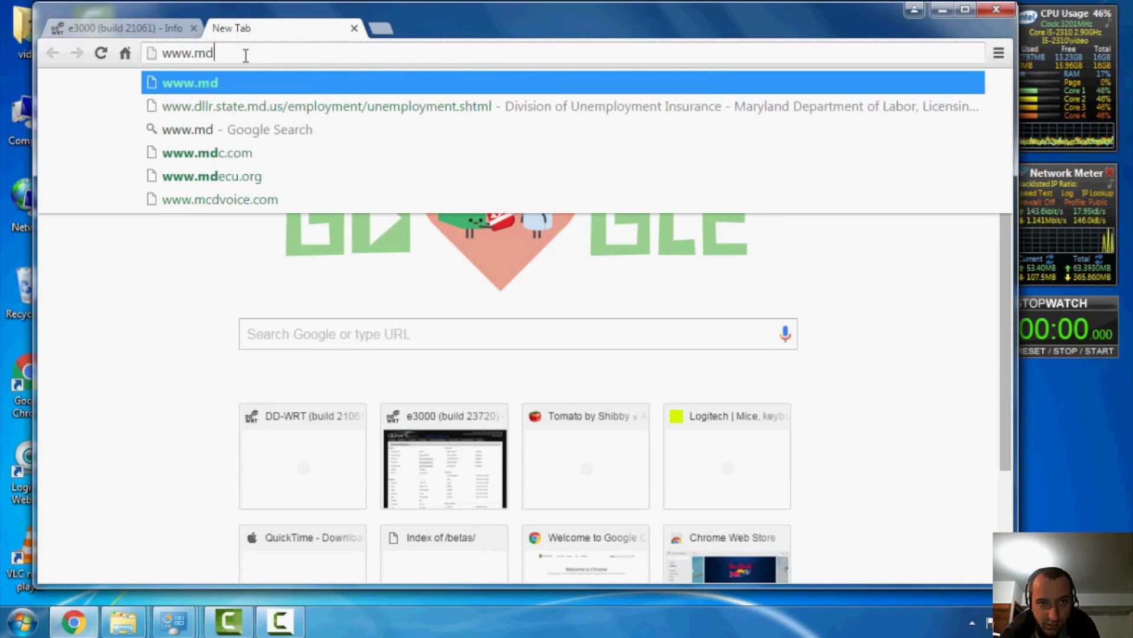
key("BackSpace")
type("sn.com")
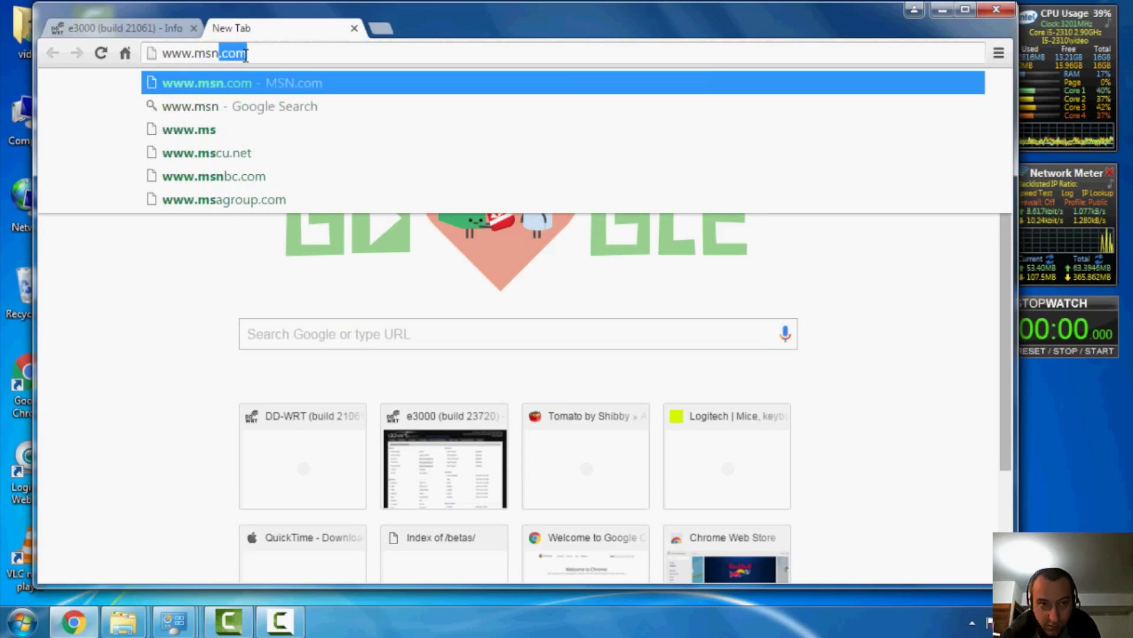
key("Return")
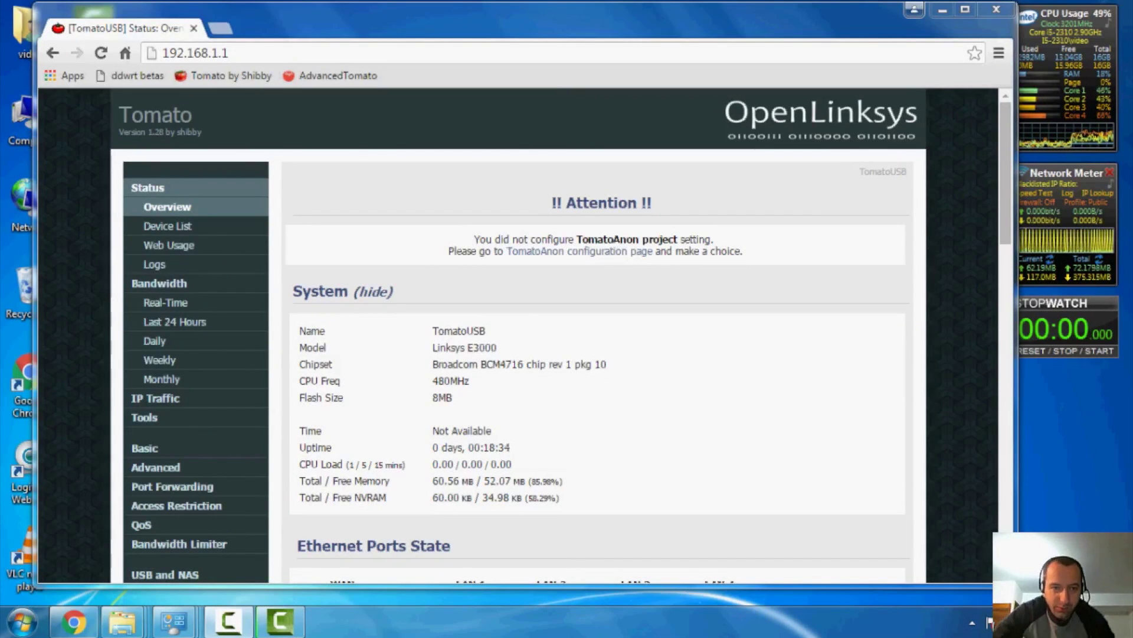
In Basic › Network, set the br0 LAN address to 192.168.8.1 with DHCP disabled.
left_click(141, 453)
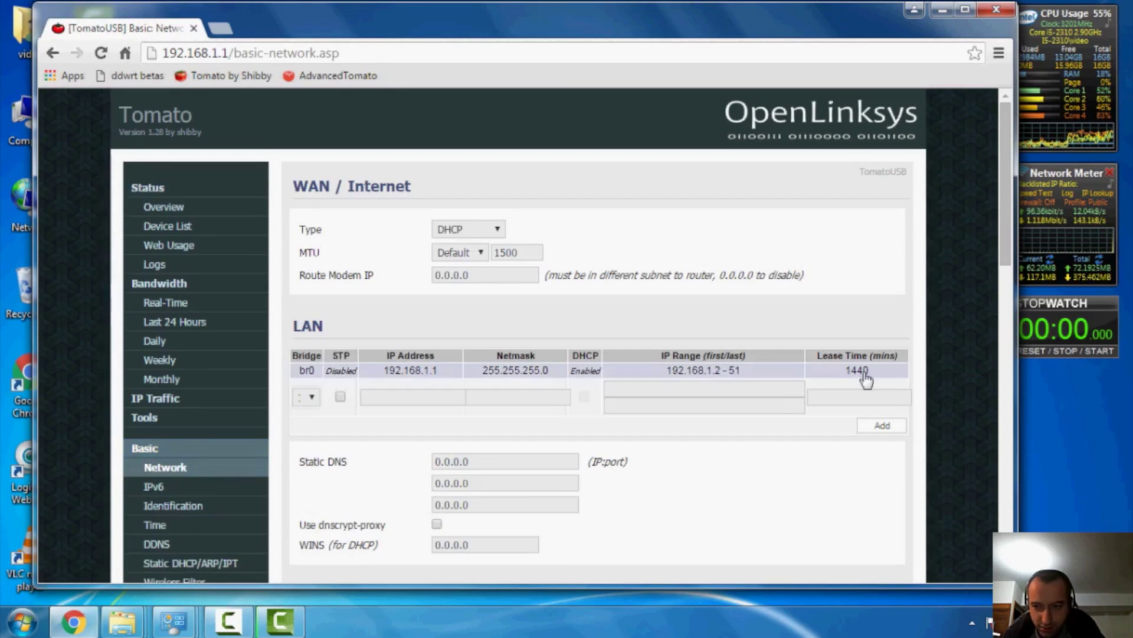
left_click_drag(1008, 273, 1004, 296)
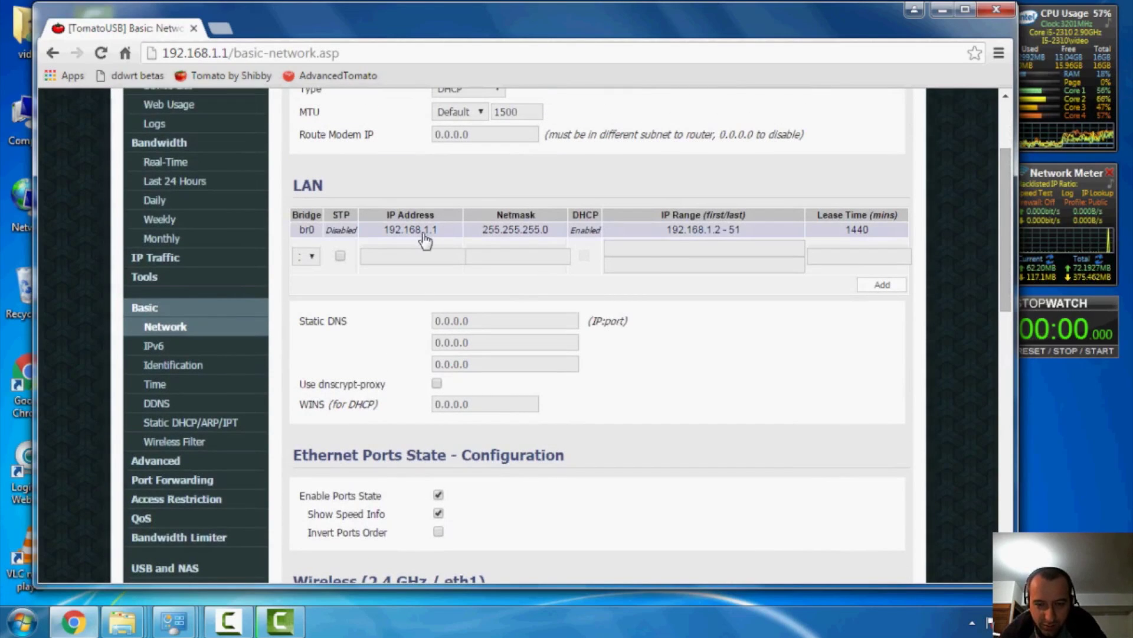
left_click(425, 238)
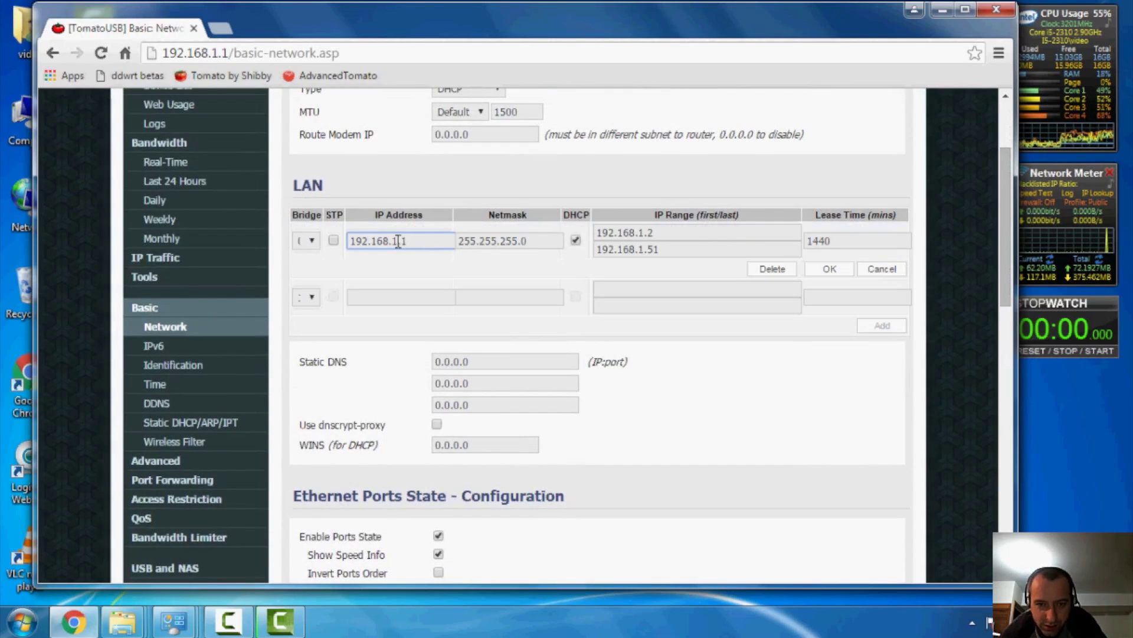
type("8")
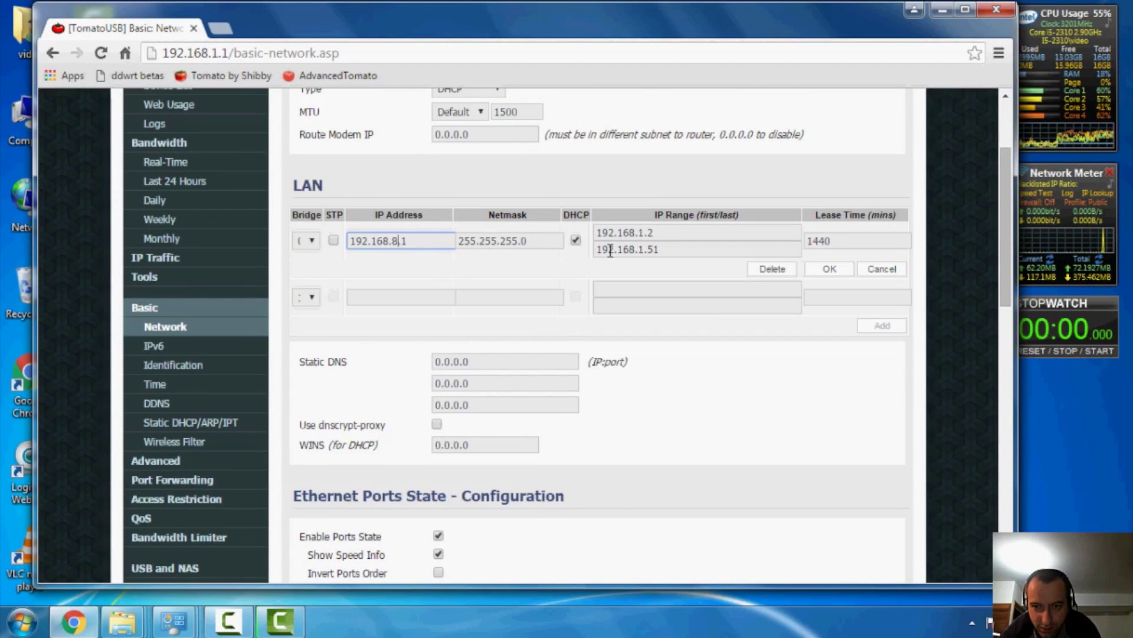
left_click(574, 241)
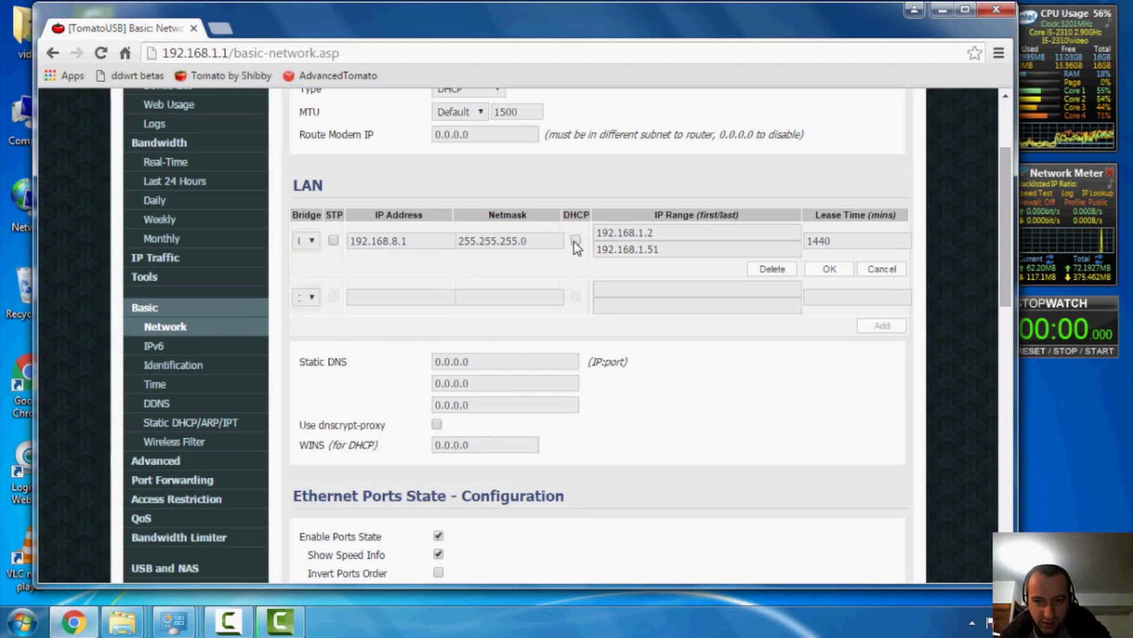
left_click(829, 270)
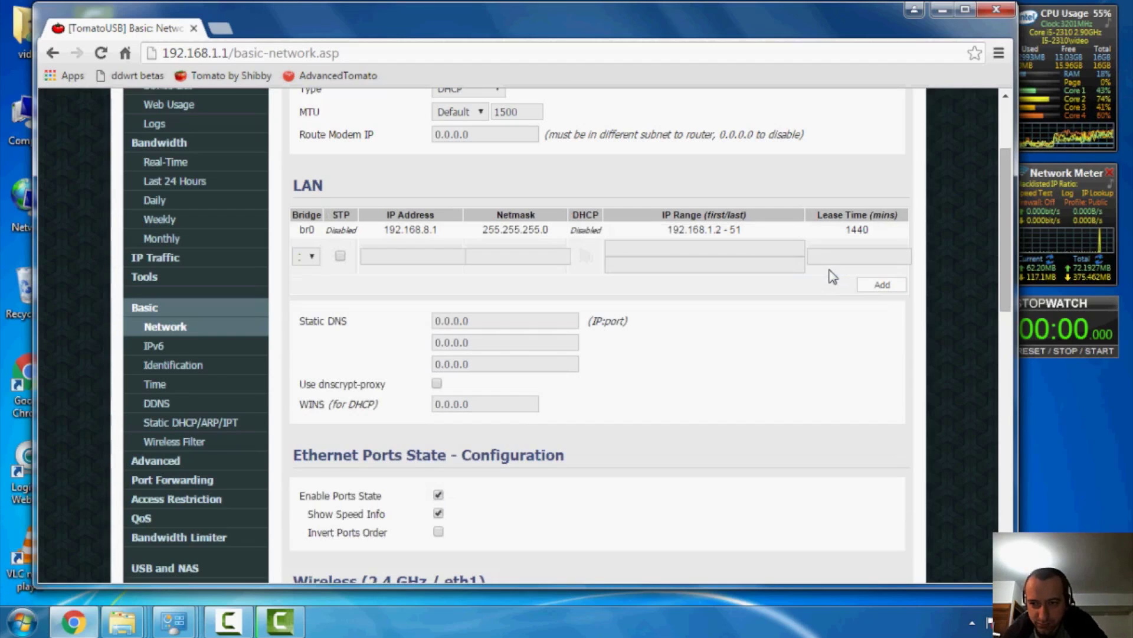
left_click_drag(1007, 288, 1005, 410)
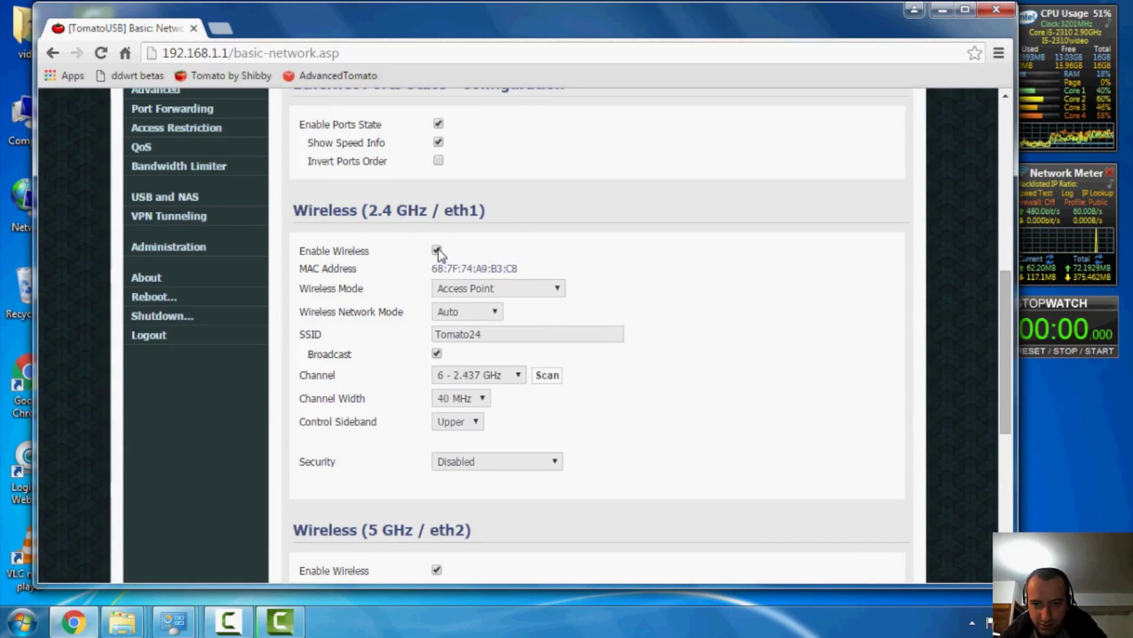
Make the 5 GHz radio a Wireless Ethernet Bridge with SSID Tomato5Ghz.
left_click_drag(1005, 349, 1000, 412)
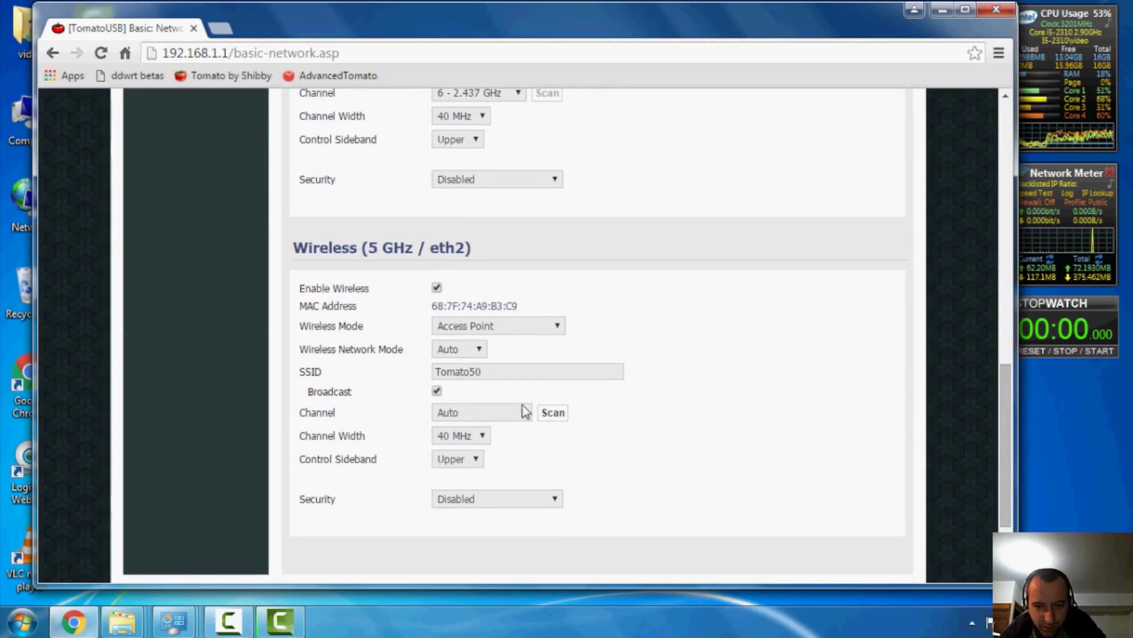
left_click(476, 351)
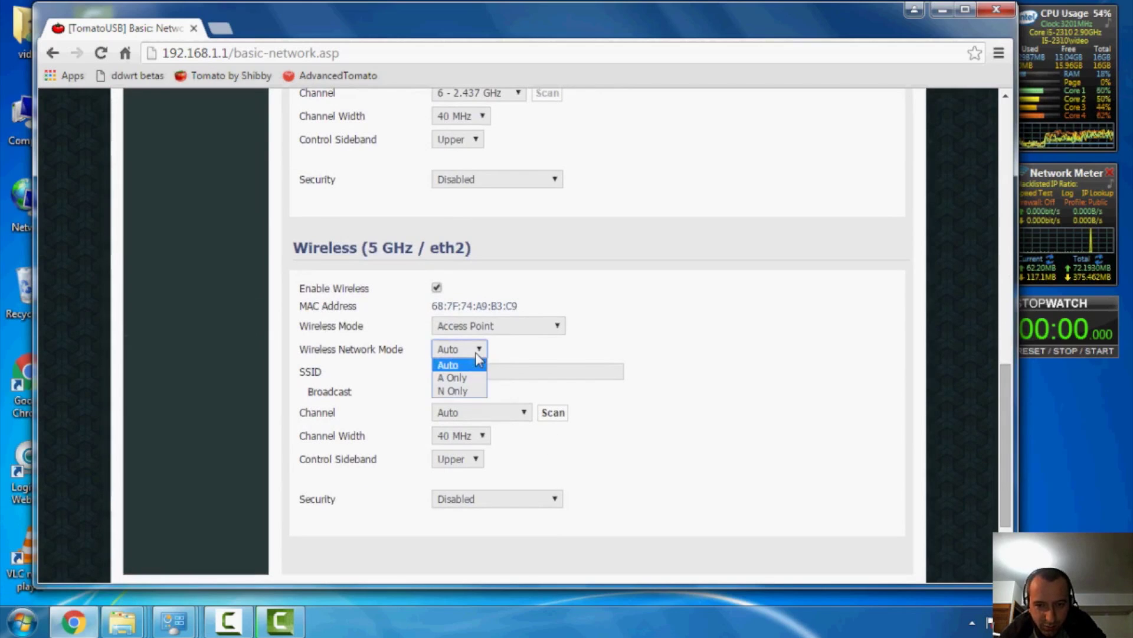
left_click(530, 327)
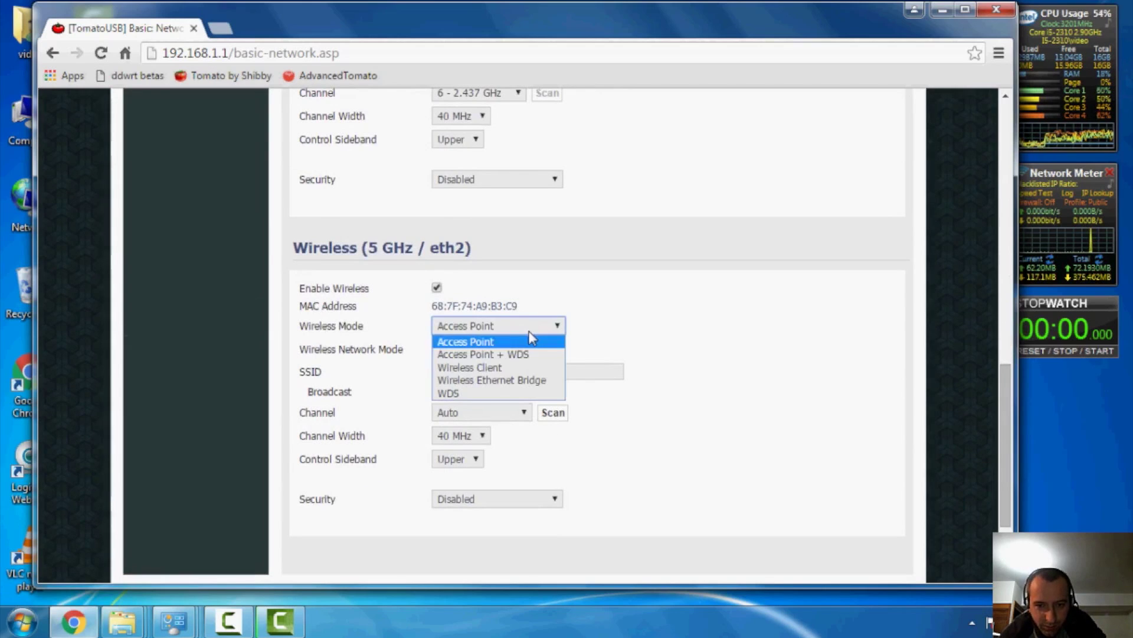
left_click(517, 380)
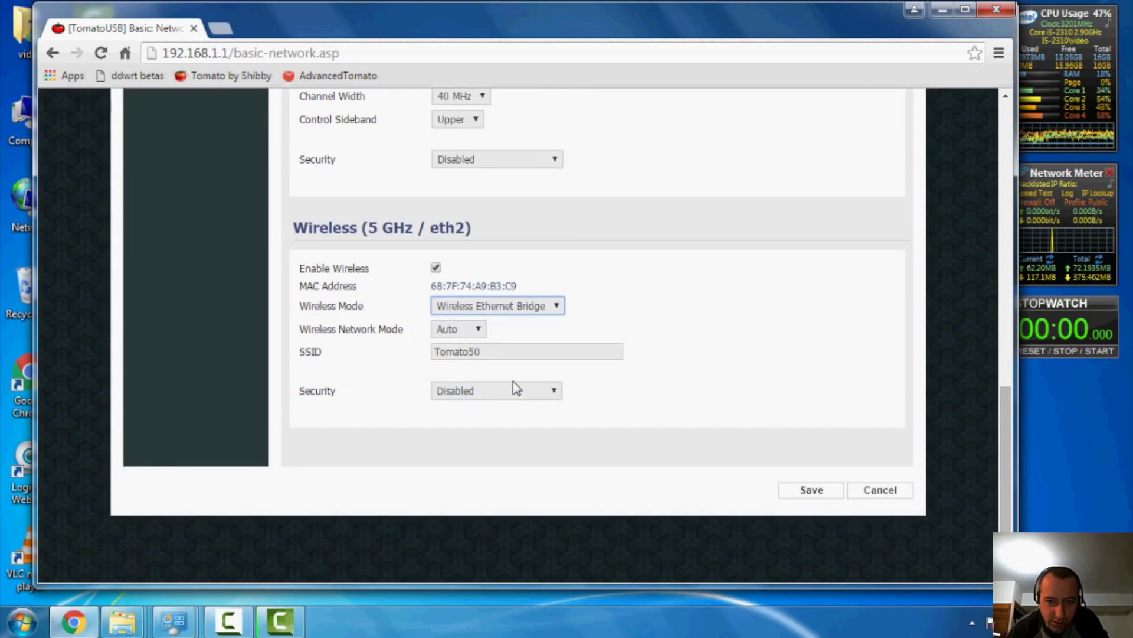
left_click(497, 352)
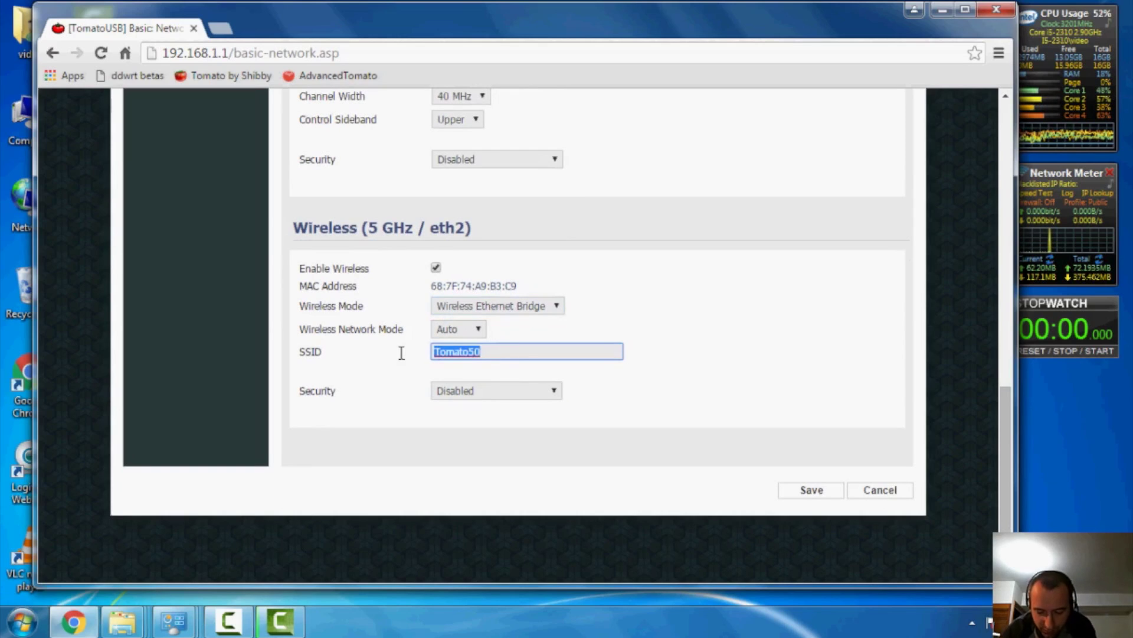
type("Tomato5Ghz")
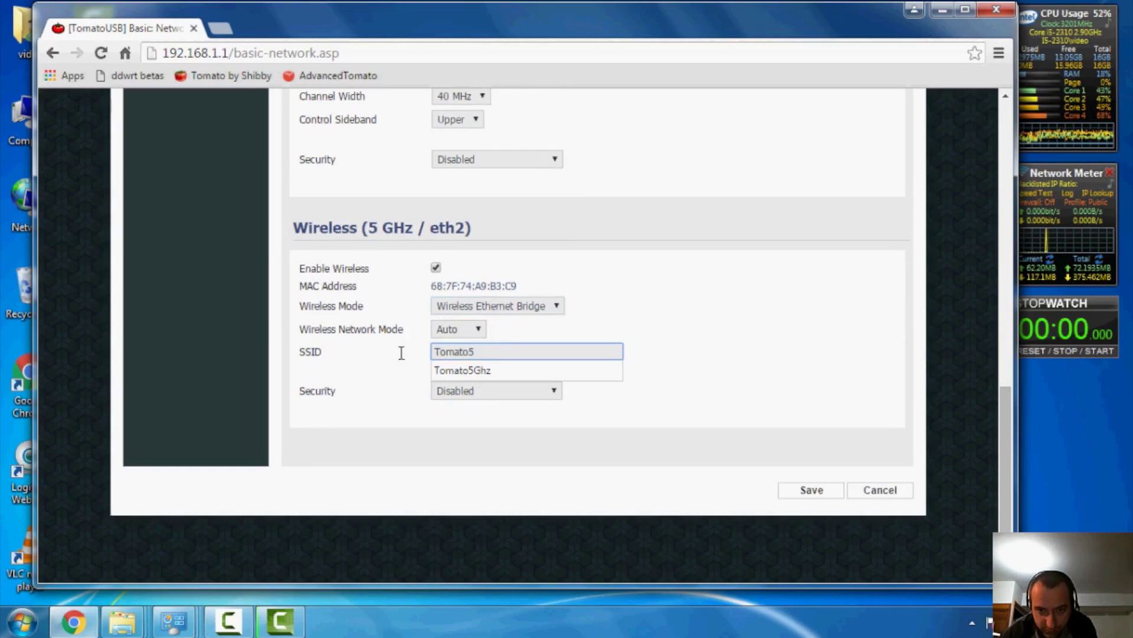
Secure the 5 GHz network with WPA2 Personal AES and enter the shared key.
left_click(552, 392)
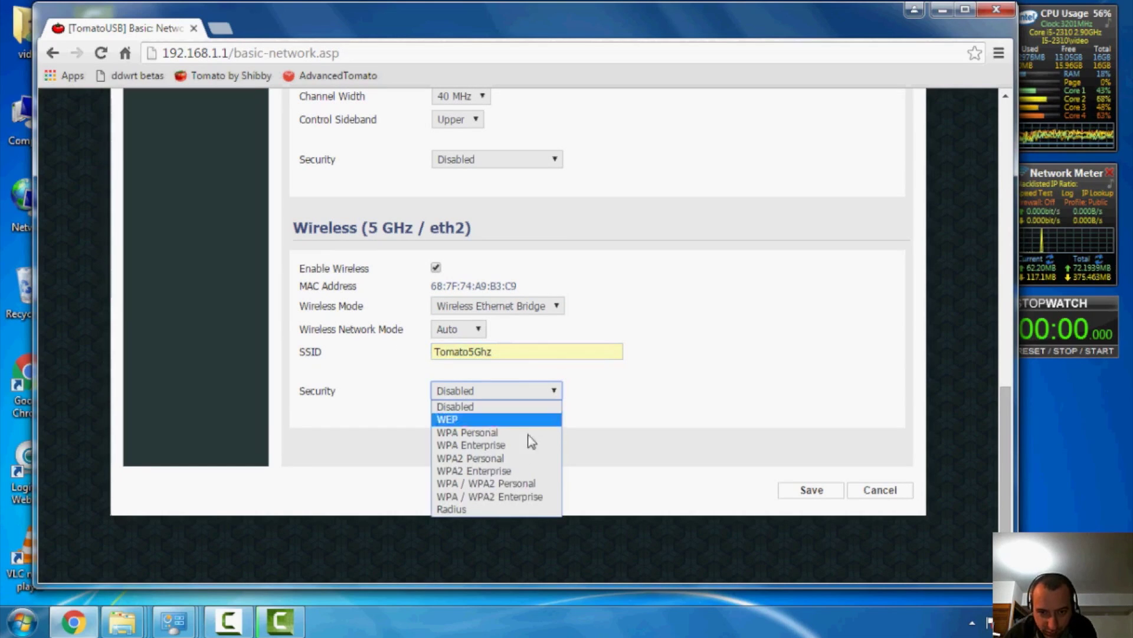
left_click(472, 458)
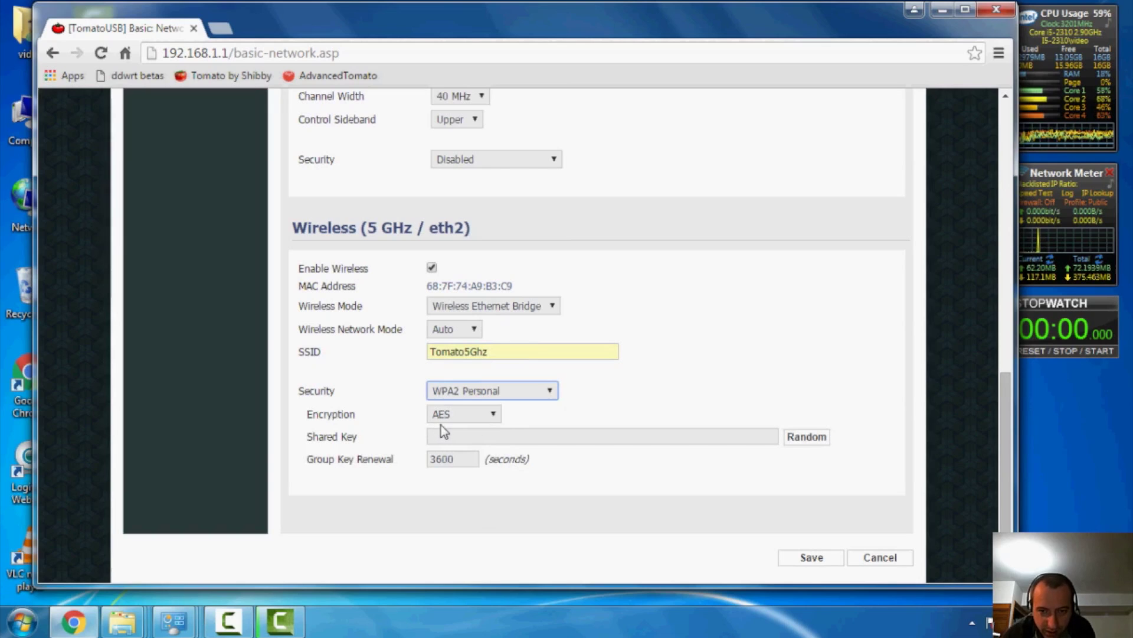
left_click(459, 435)
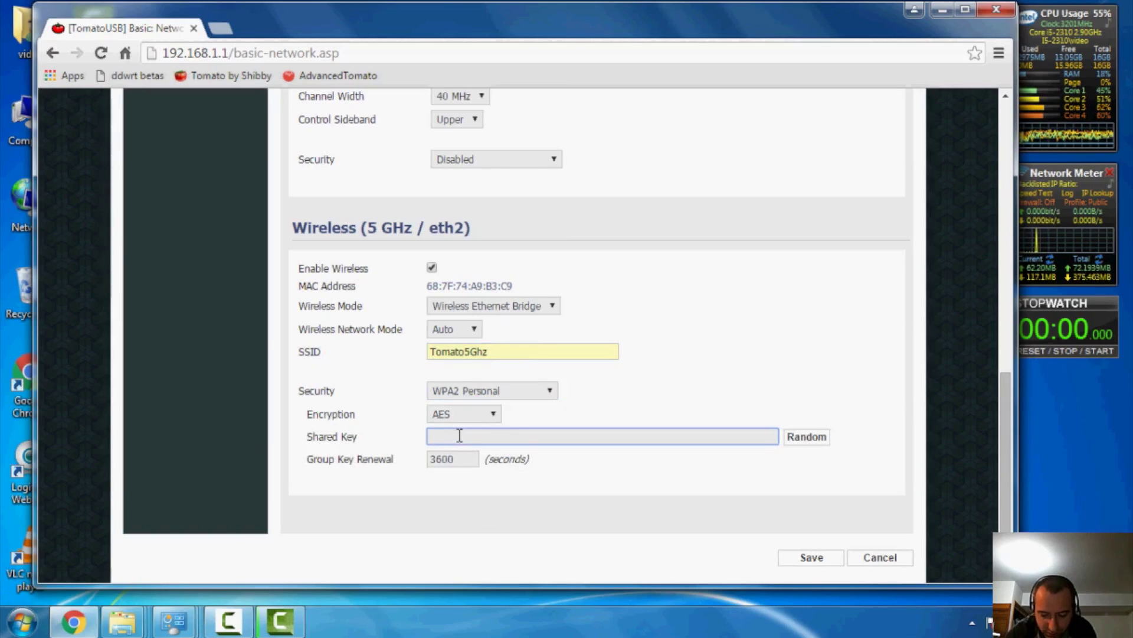
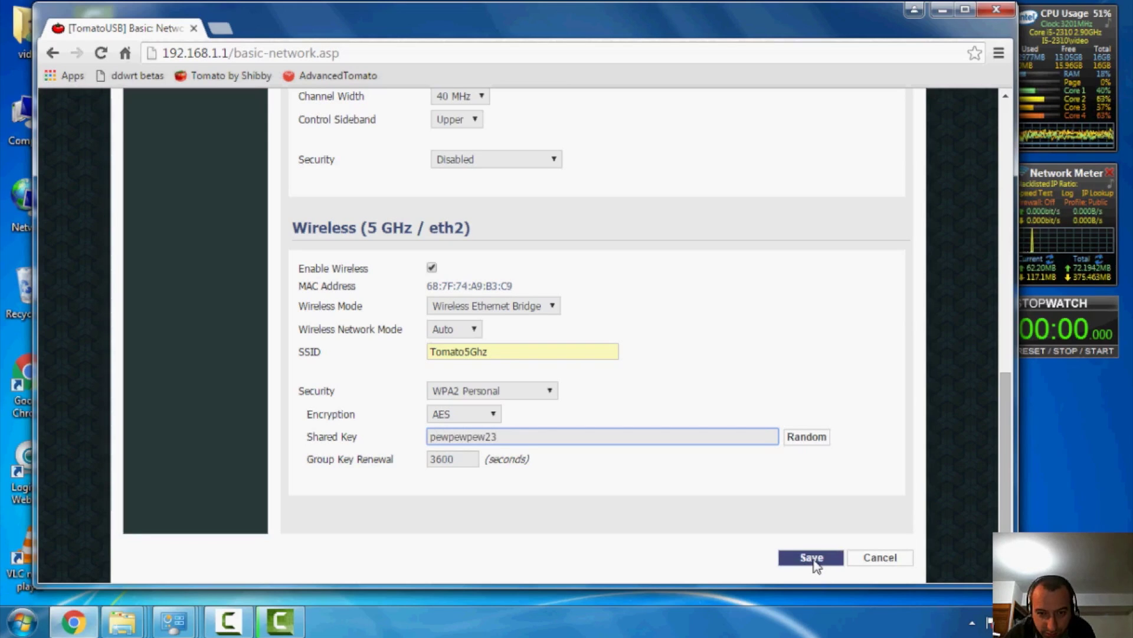
left_click_drag(1006, 423, 989, 183)
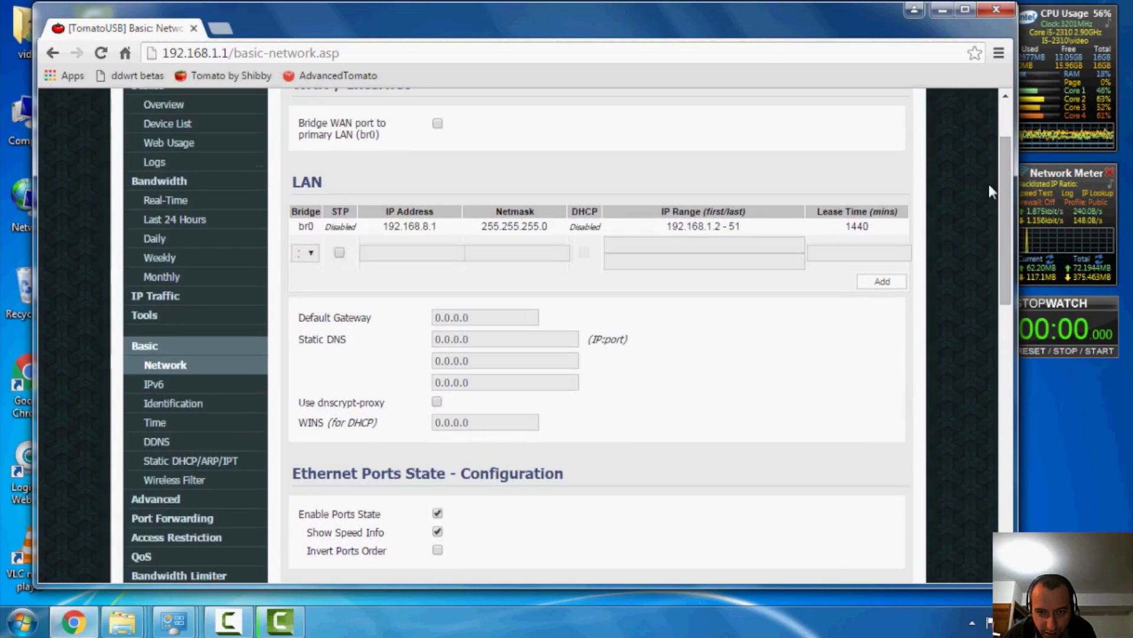
Change the br0 LAN address to 192.168.8.5 and save, restarting the router.
left_click(440, 232)
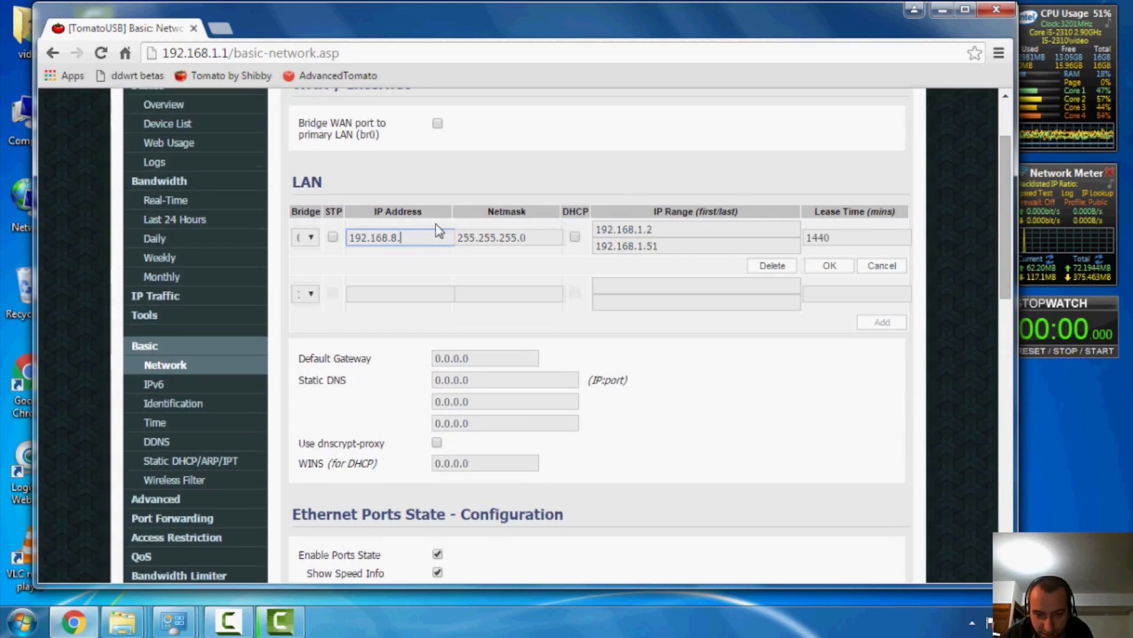
type("5")
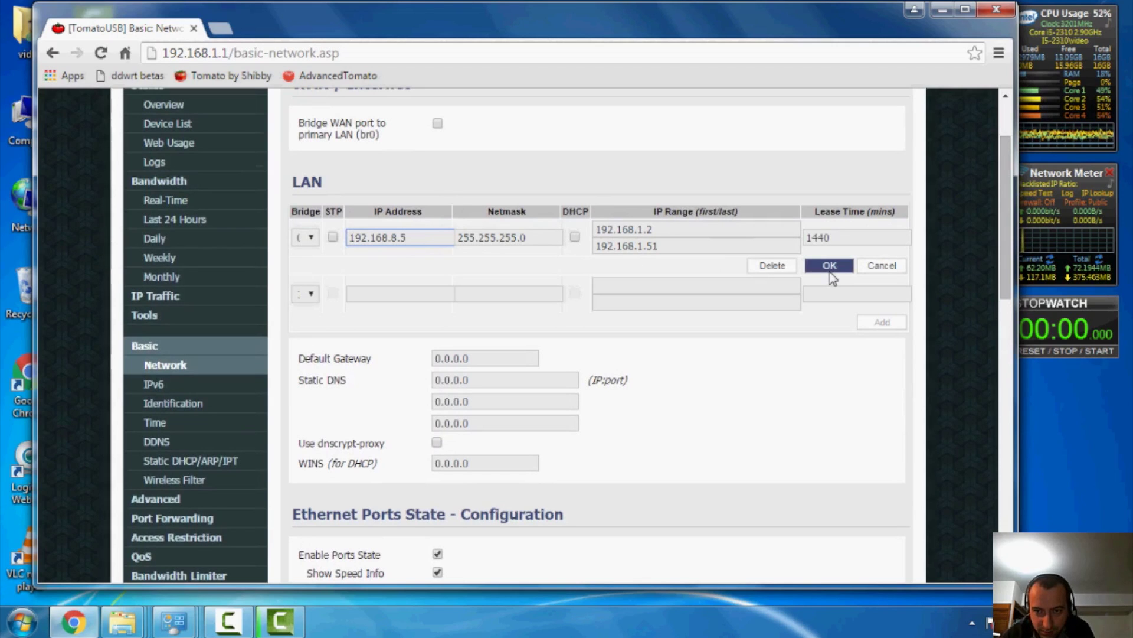
left_click(829, 266)
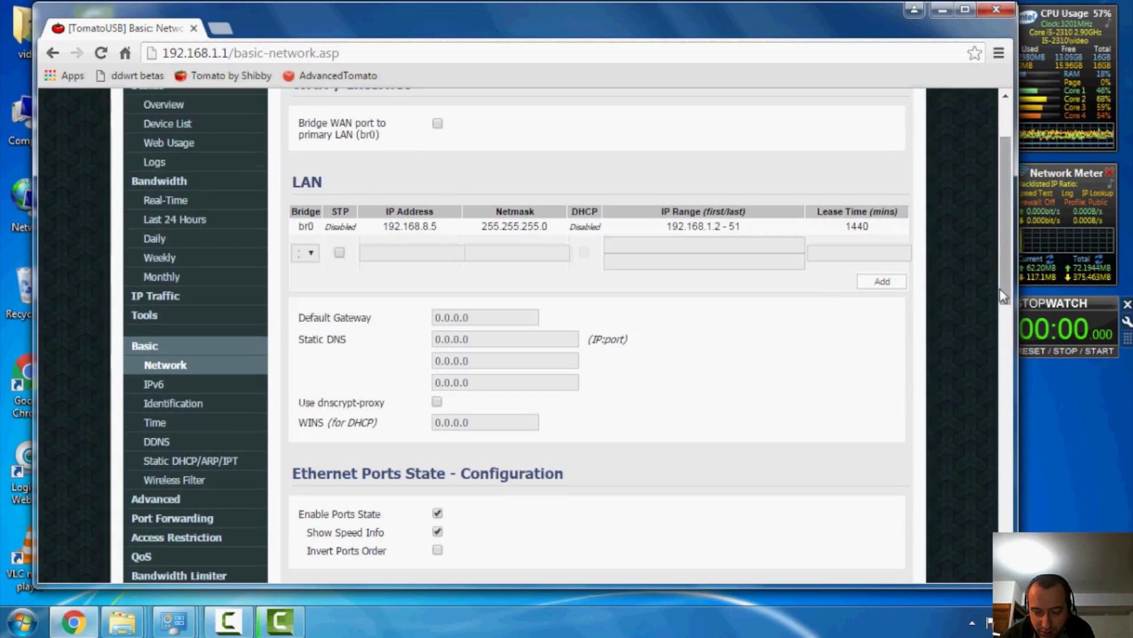
left_click_drag(1006, 266, 1035, 546)
scroll(860, 486, "down", 1)
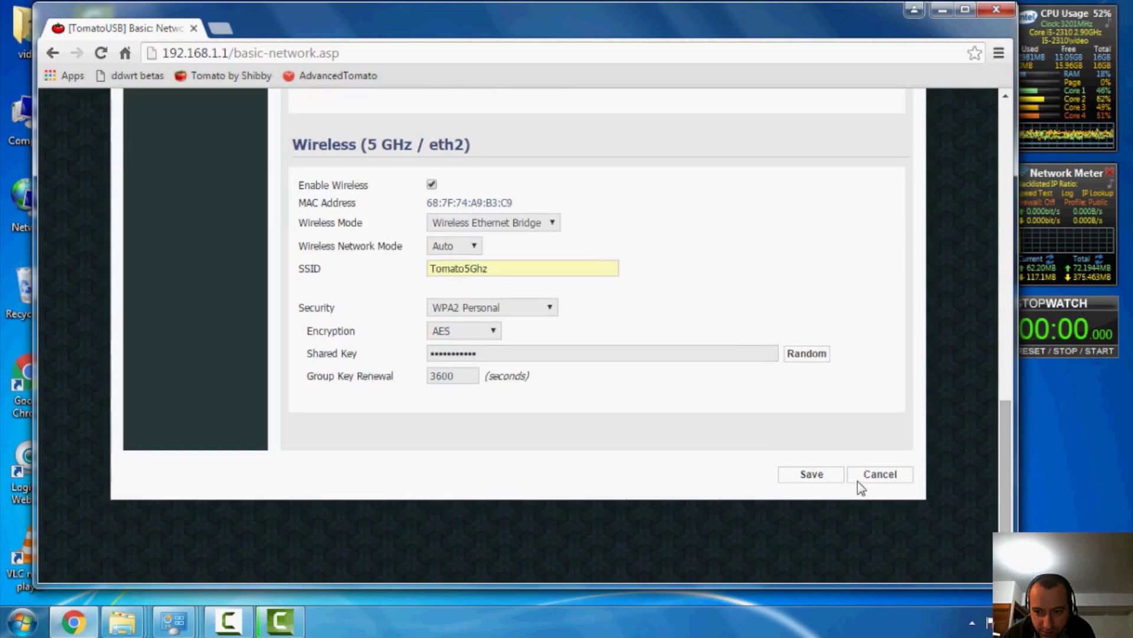
left_click(821, 476)
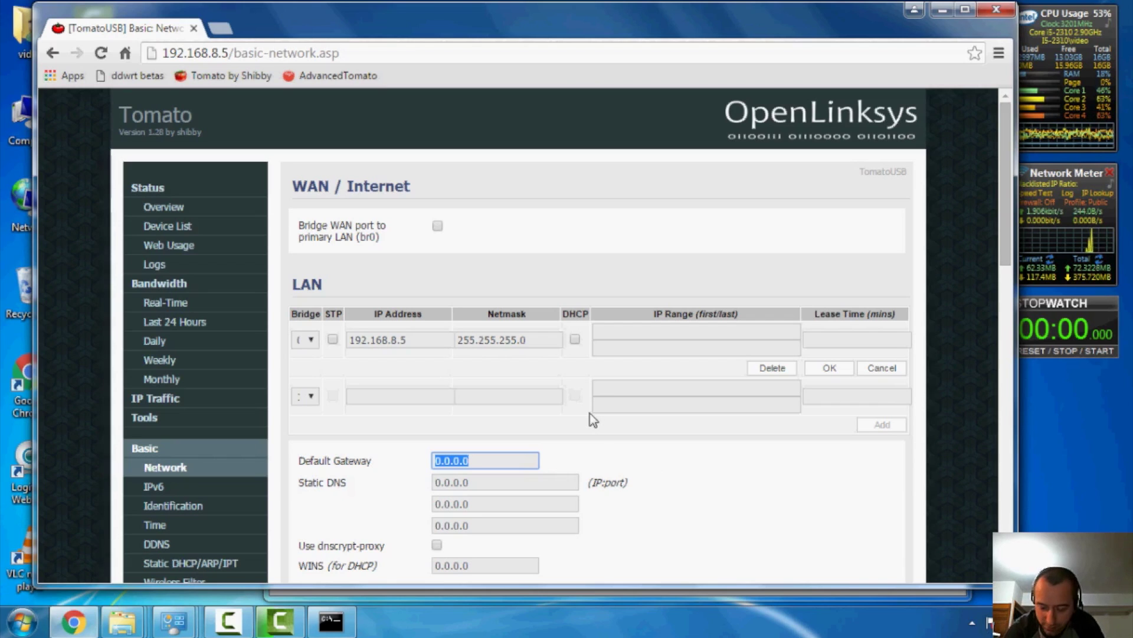
Enter 192.168.8.1 as default gateway and first static DNS, then save.
key("BackSpace")
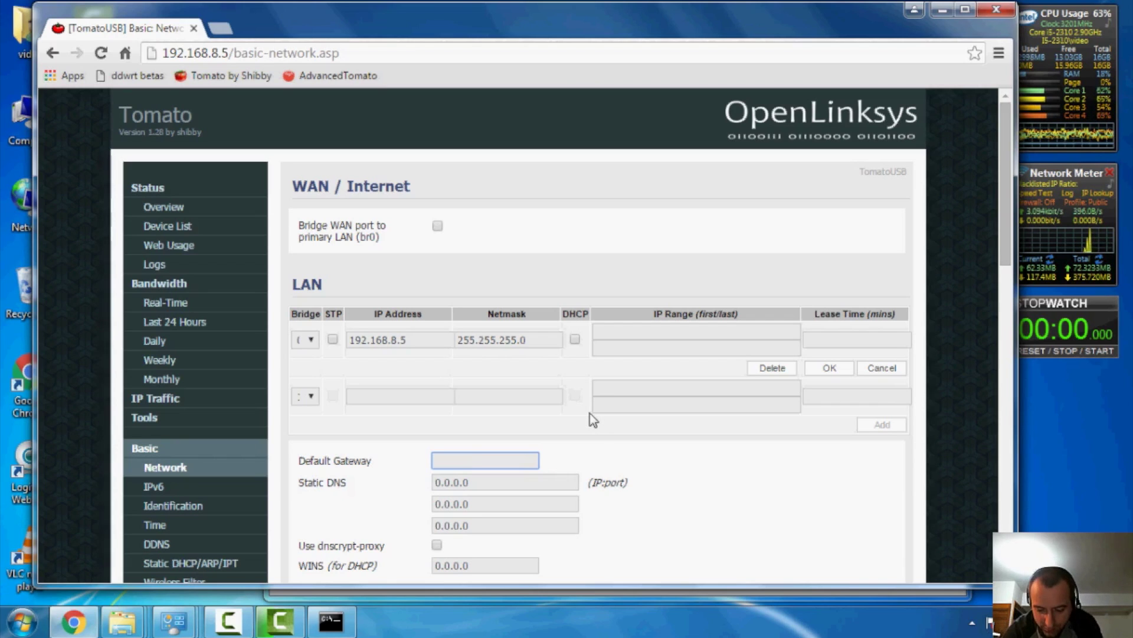
type("192.168.8.1")
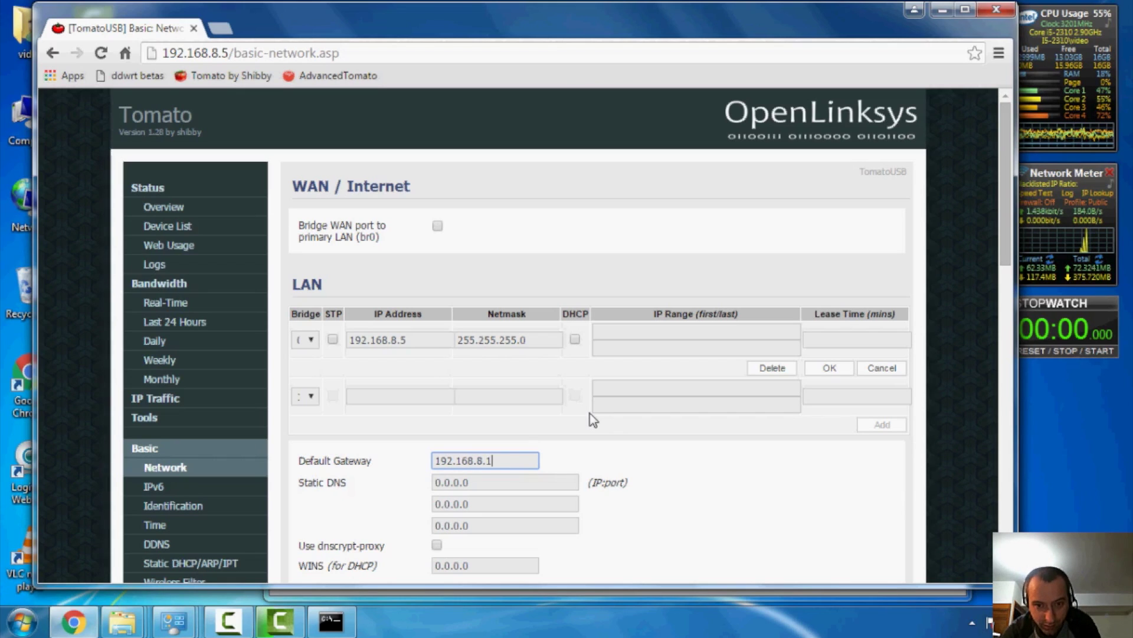
key("Tab")
type("192")
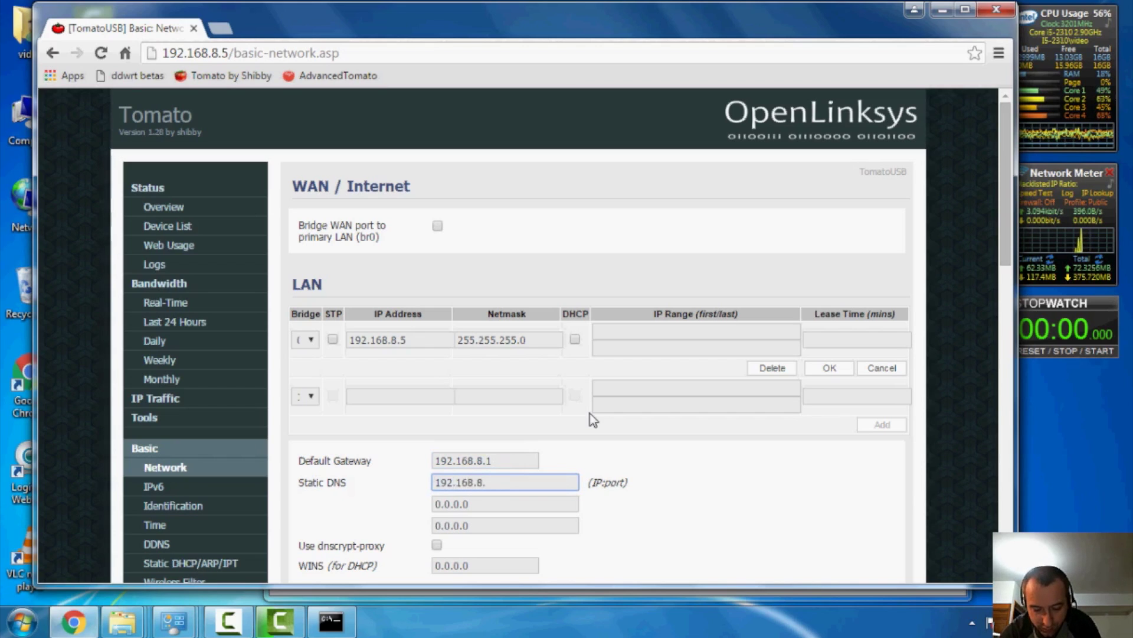
type("8.1")
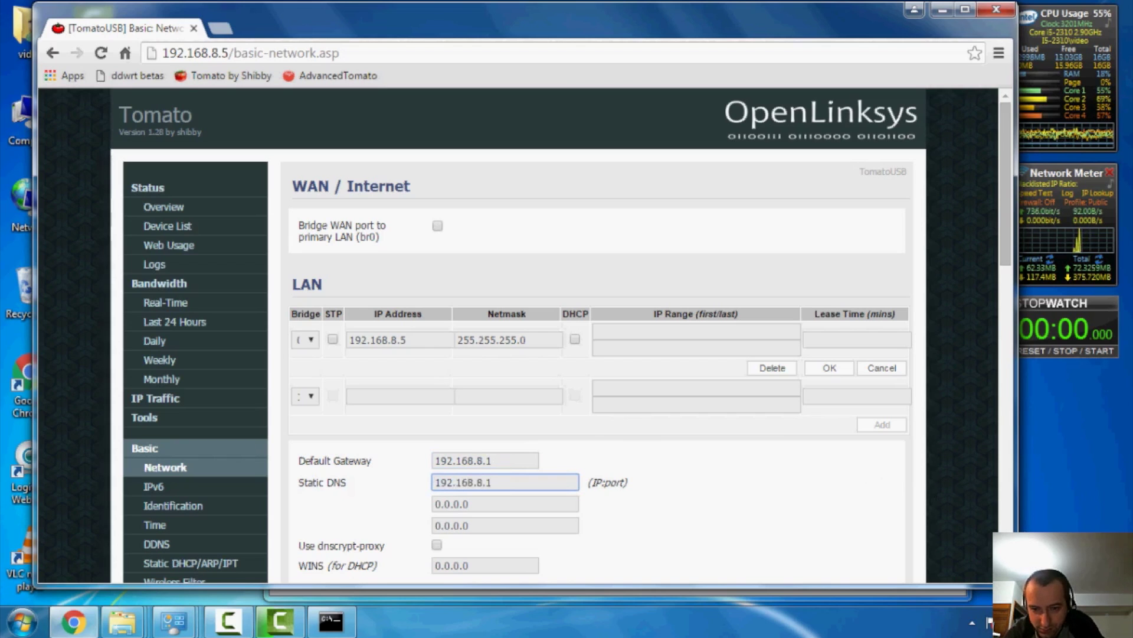
scroll(562, 336, "down", 7)
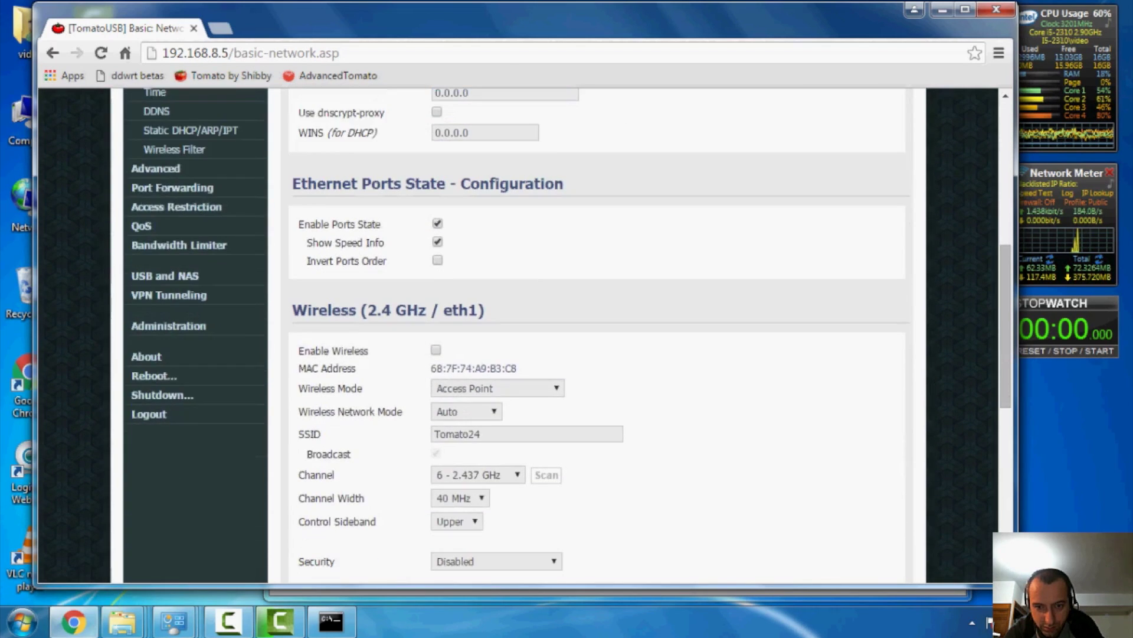
scroll(600, 335, "down", 8)
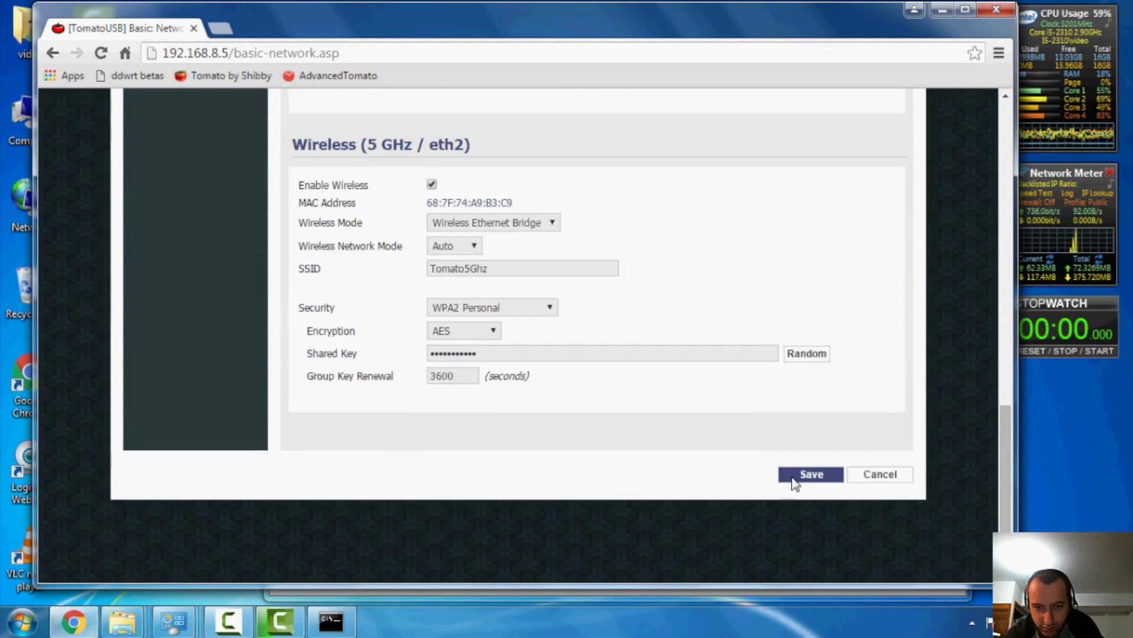
left_click(794, 481)
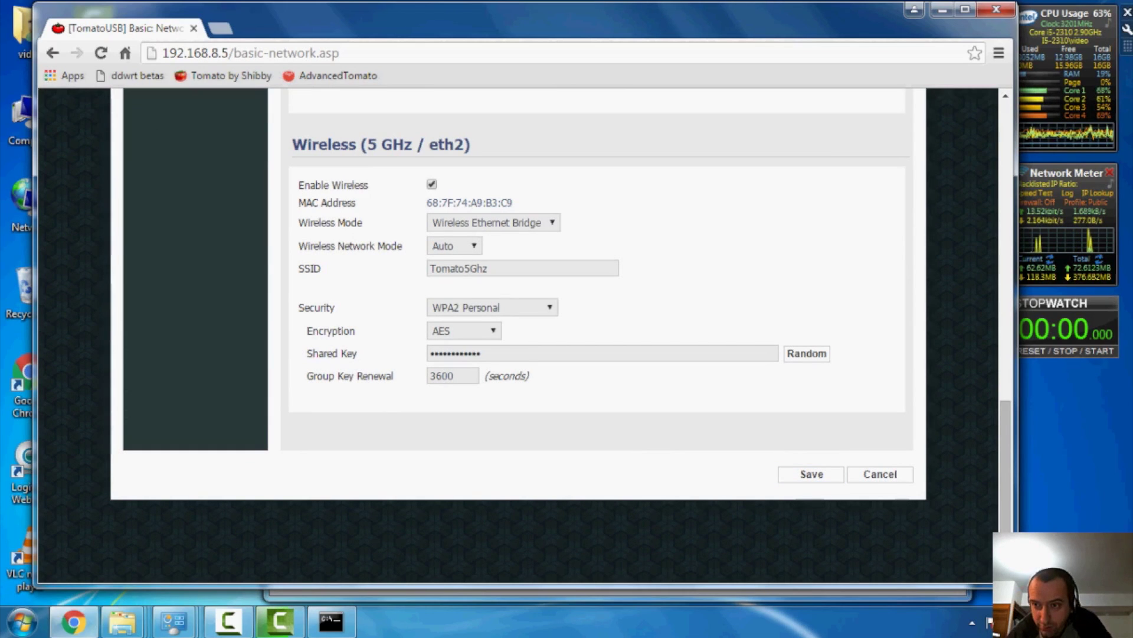
left_click_drag(1005, 442, 1021, 164)
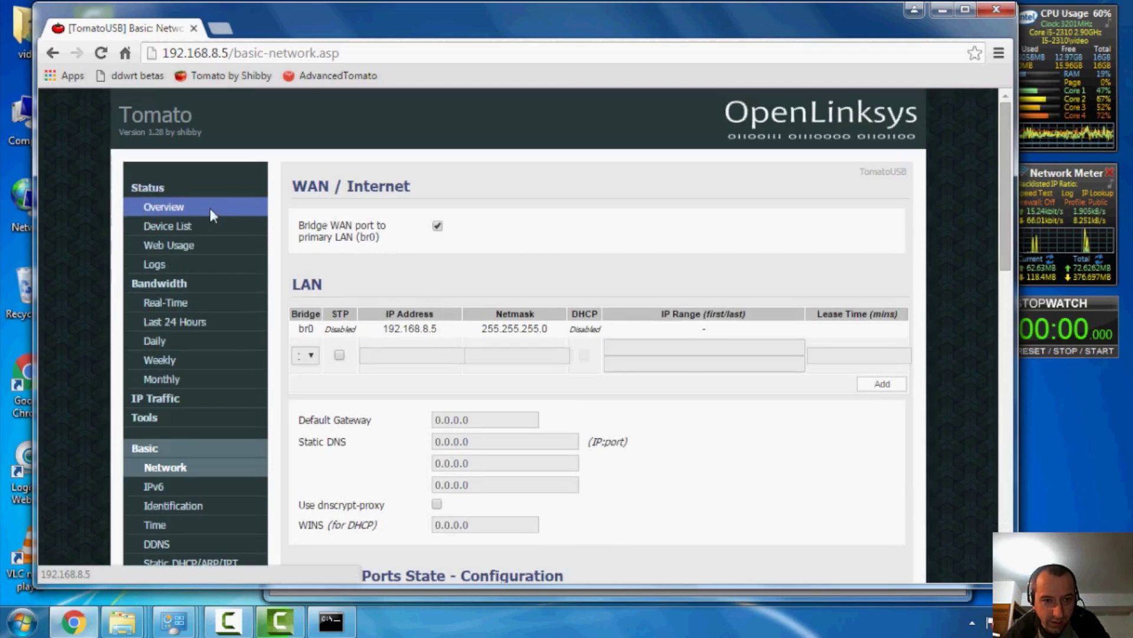
Verify in Status › Overview that the 5 GHz eth2 bridge is Up, then open a new tab.
left_click(210, 208)
left_click(1002, 526)
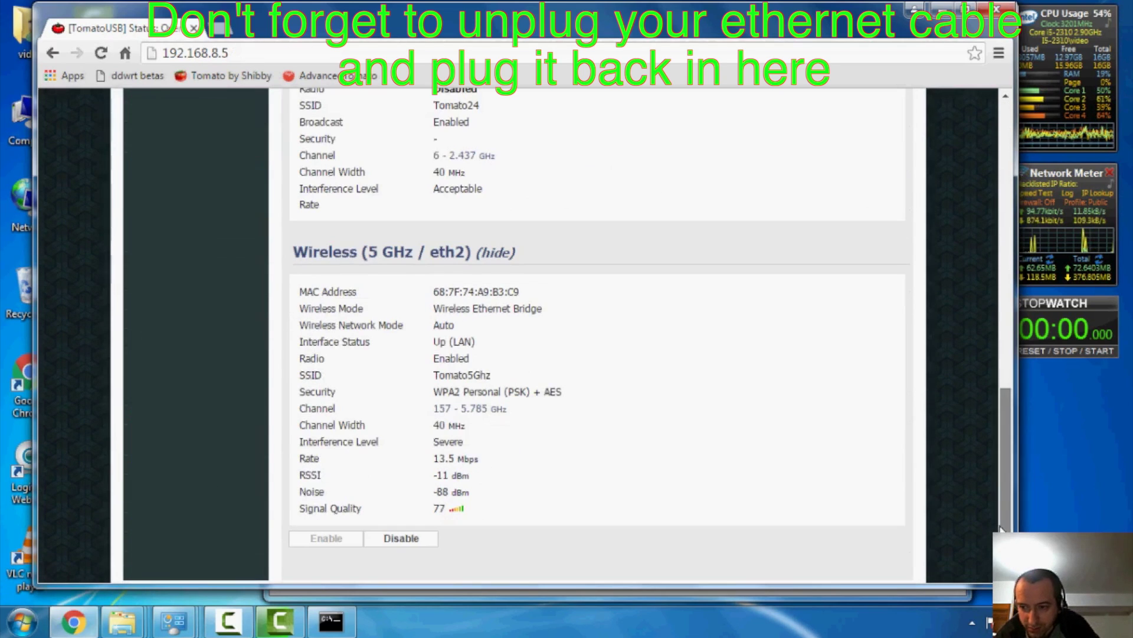
scroll(1000, 527, "down", 1)
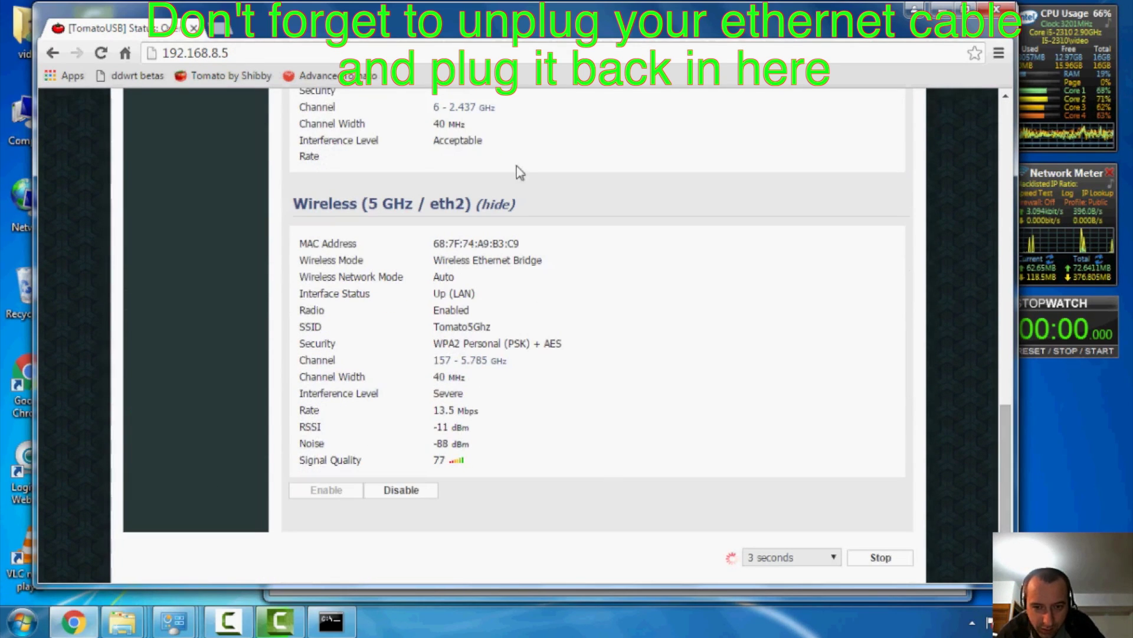
left_click(230, 29)
type("www.")
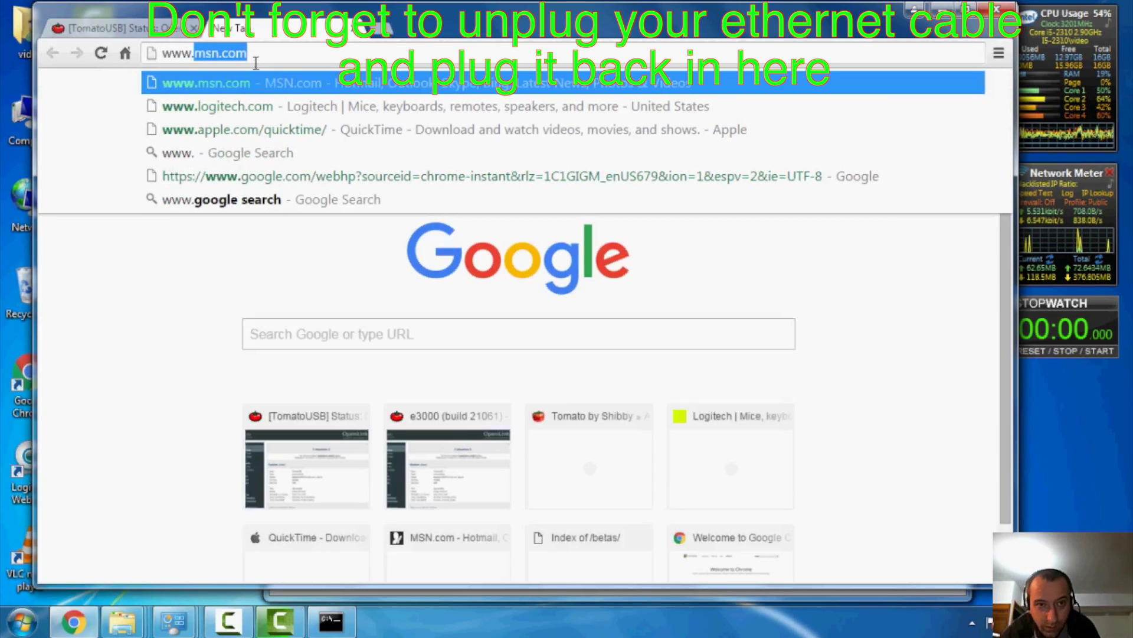
type("yah")
key("Return")
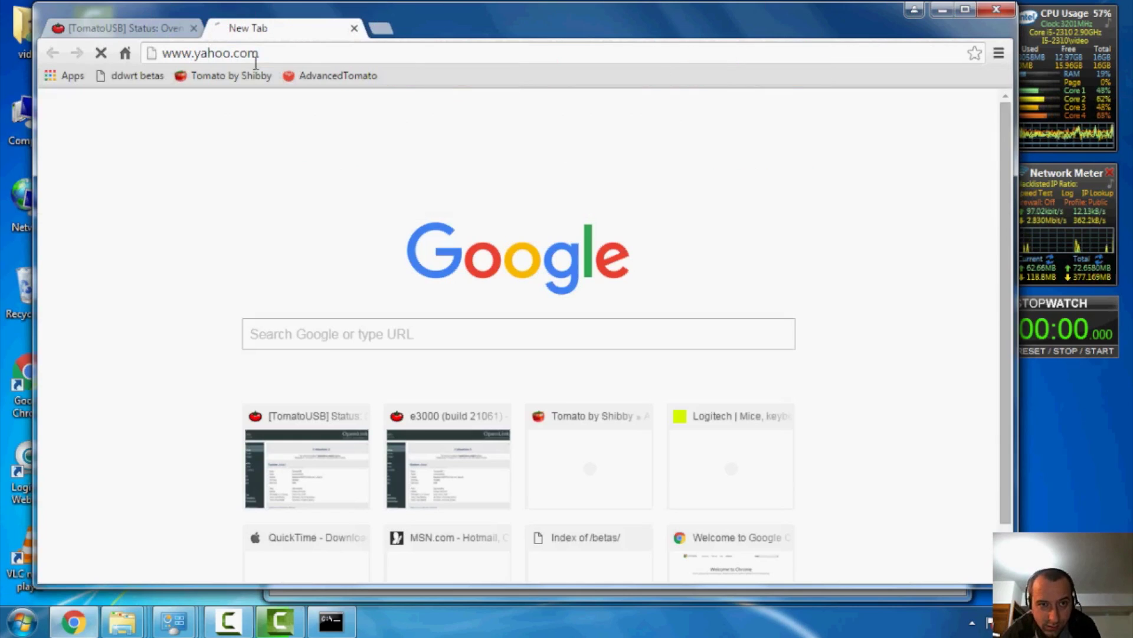